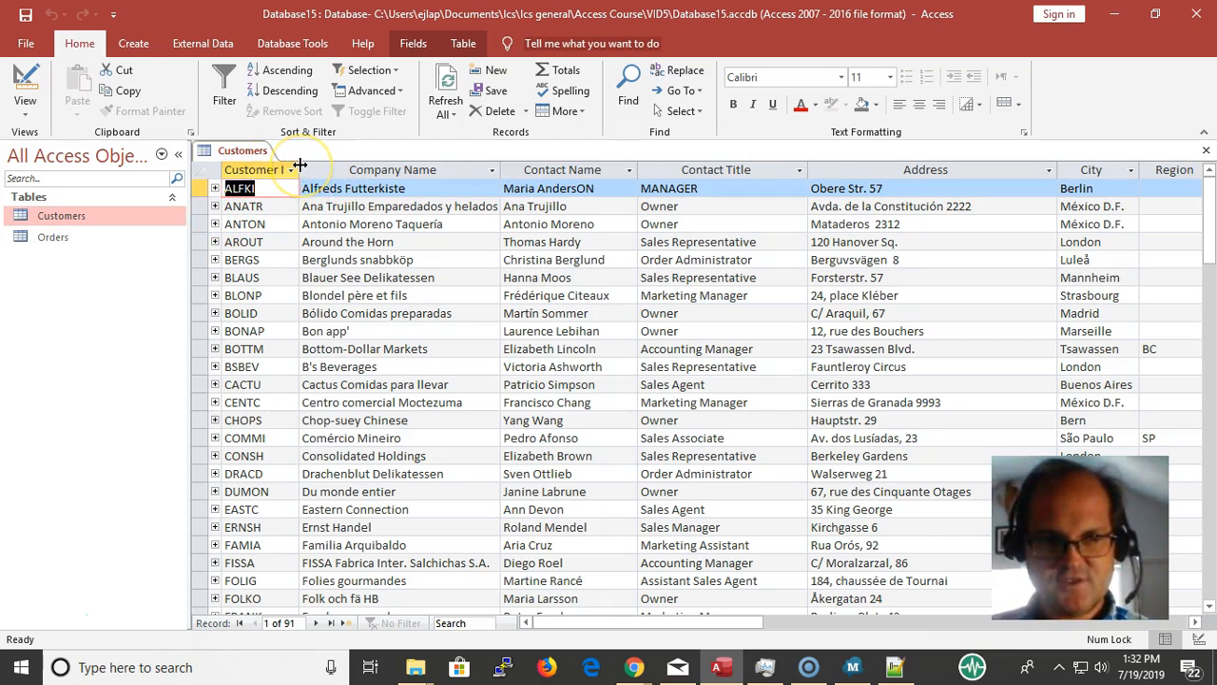
Step: Fit the Customer ID column's width to its contents and highlight the first four records and the first two columns
{"action": "double_click", "coordinate": [300, 166]}
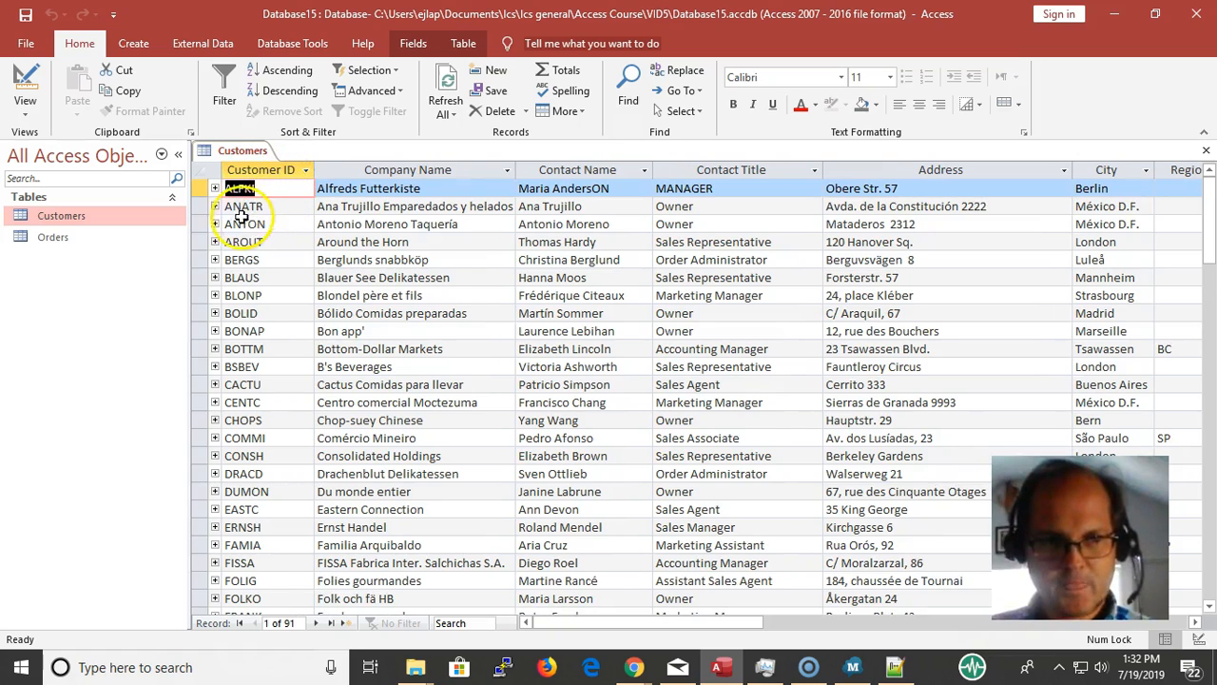
{"action": "left_click_drag", "start_coordinate": [206, 190], "coordinate": [235, 243]}
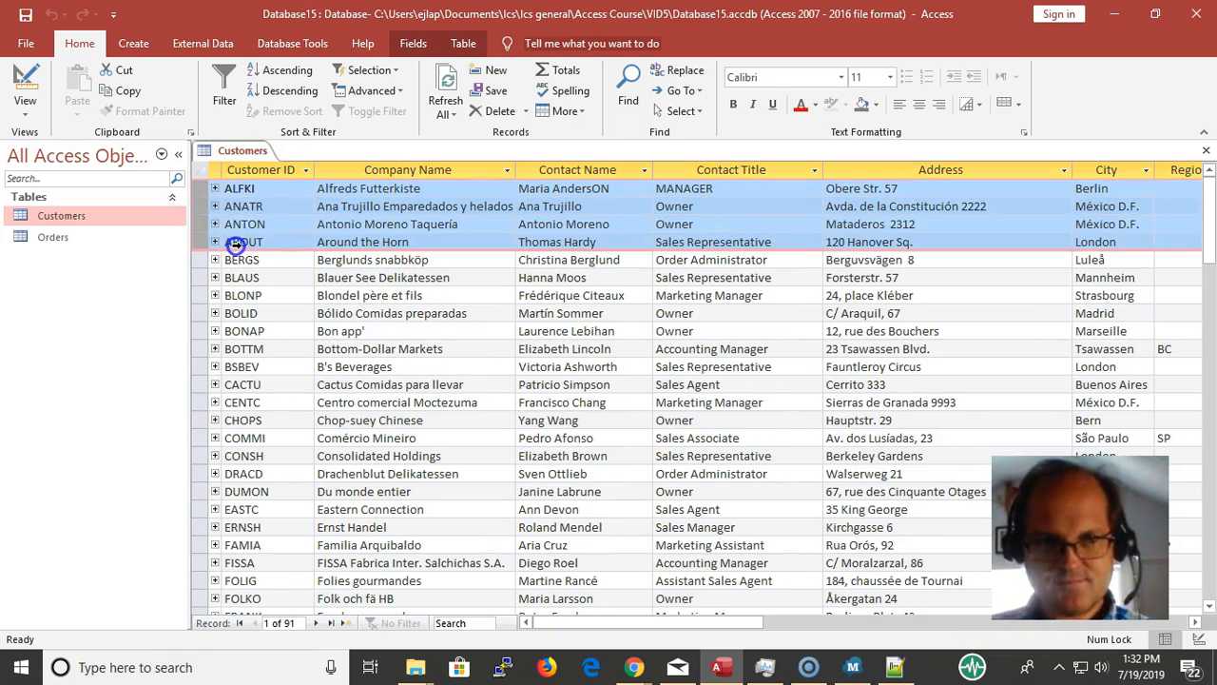
{"action": "left_click", "coordinate": [285, 206]}
{"action": "left_click", "coordinate": [269, 171]}
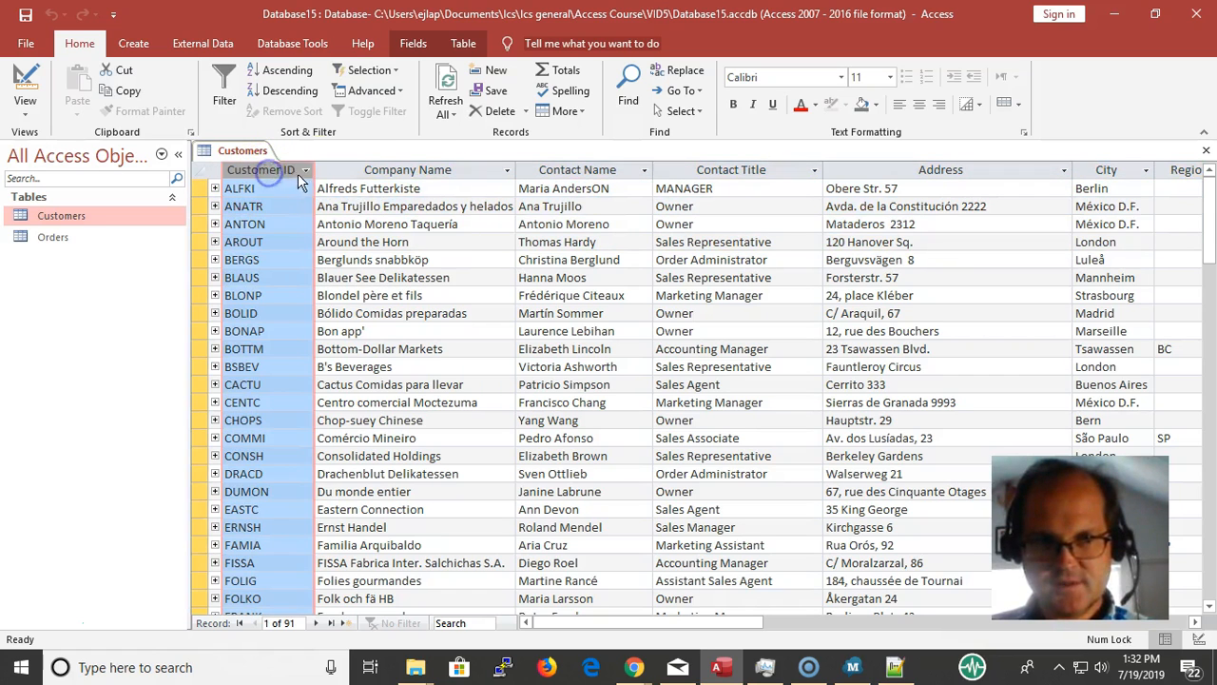
{"action": "left_click", "coordinate": [408, 169]}
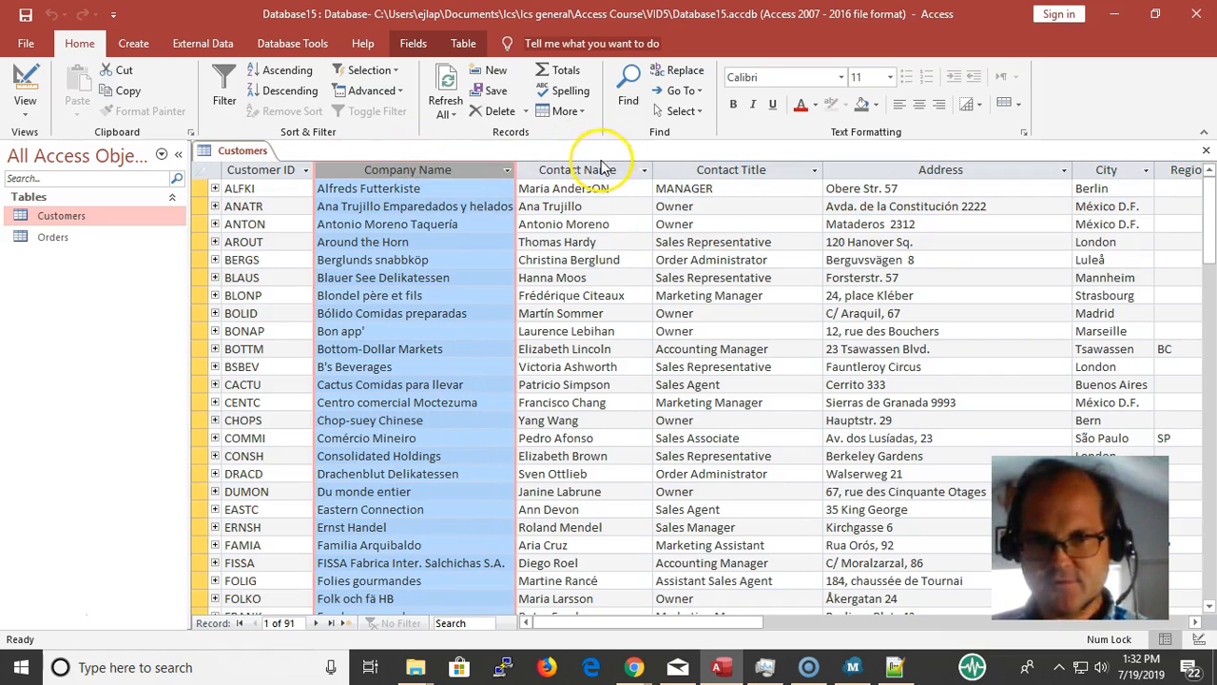
Step: Examine individual customer records and the Customer ID column that identifies them in the Customers datasheet
{"action": "left_click", "coordinate": [285, 241]}
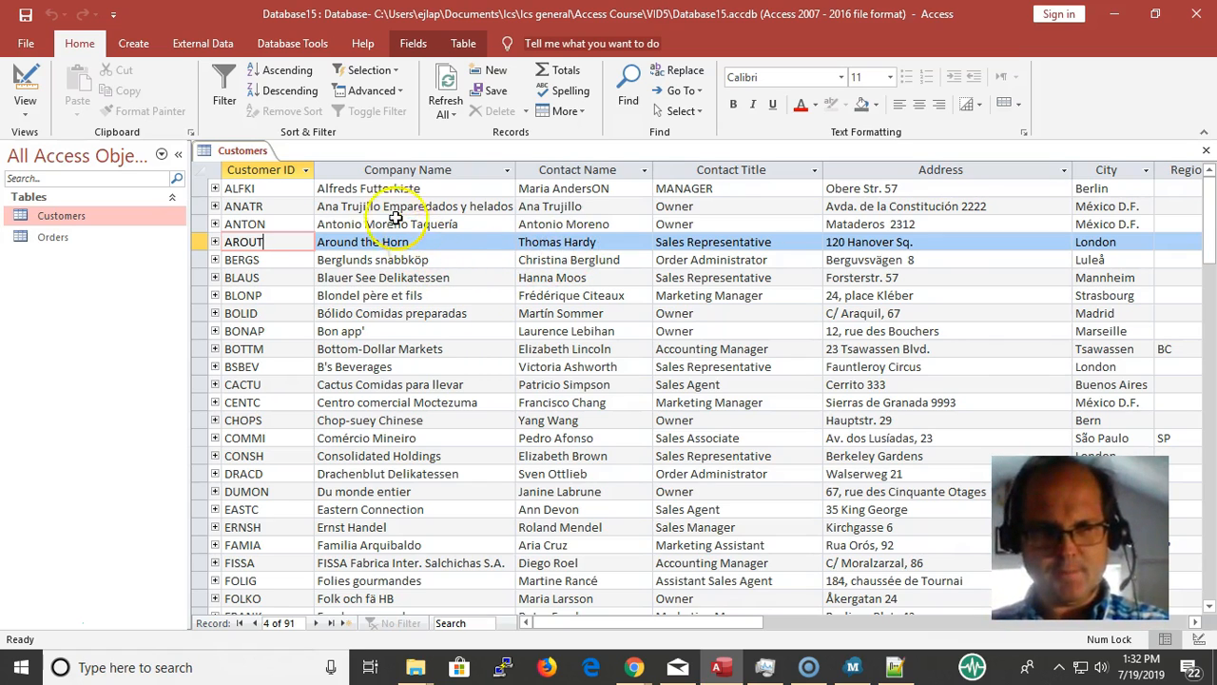
{"action": "left_click", "coordinate": [272, 243]}
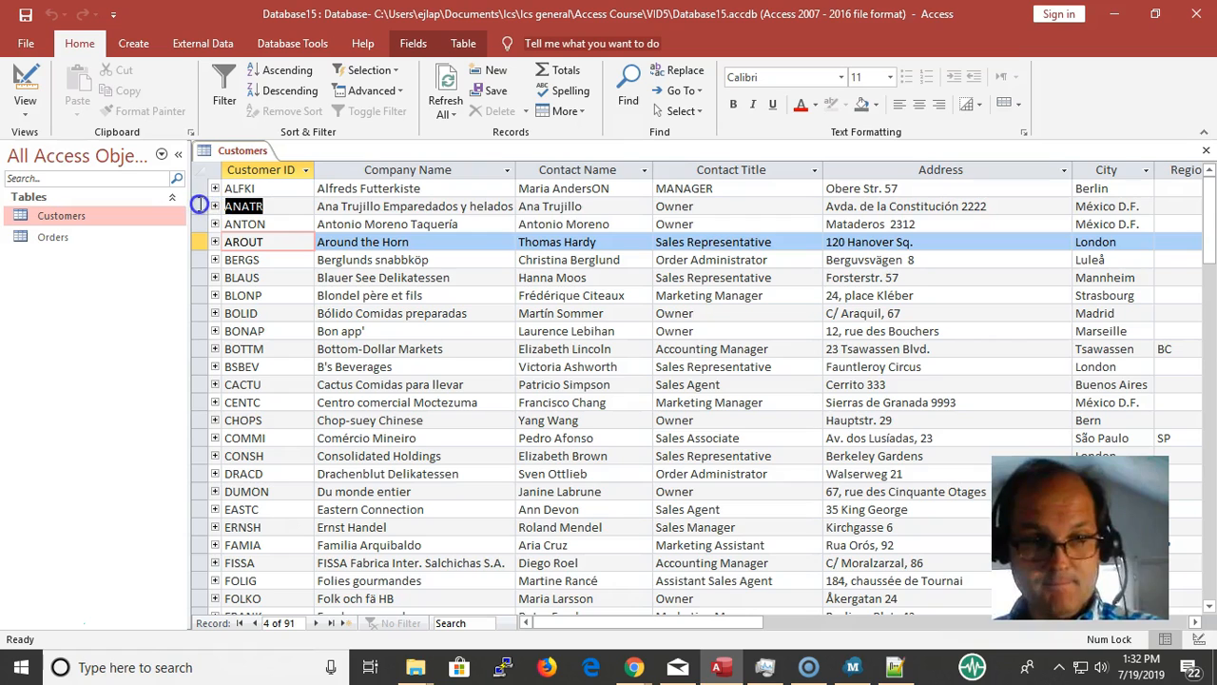
{"action": "left_click", "coordinate": [200, 206]}
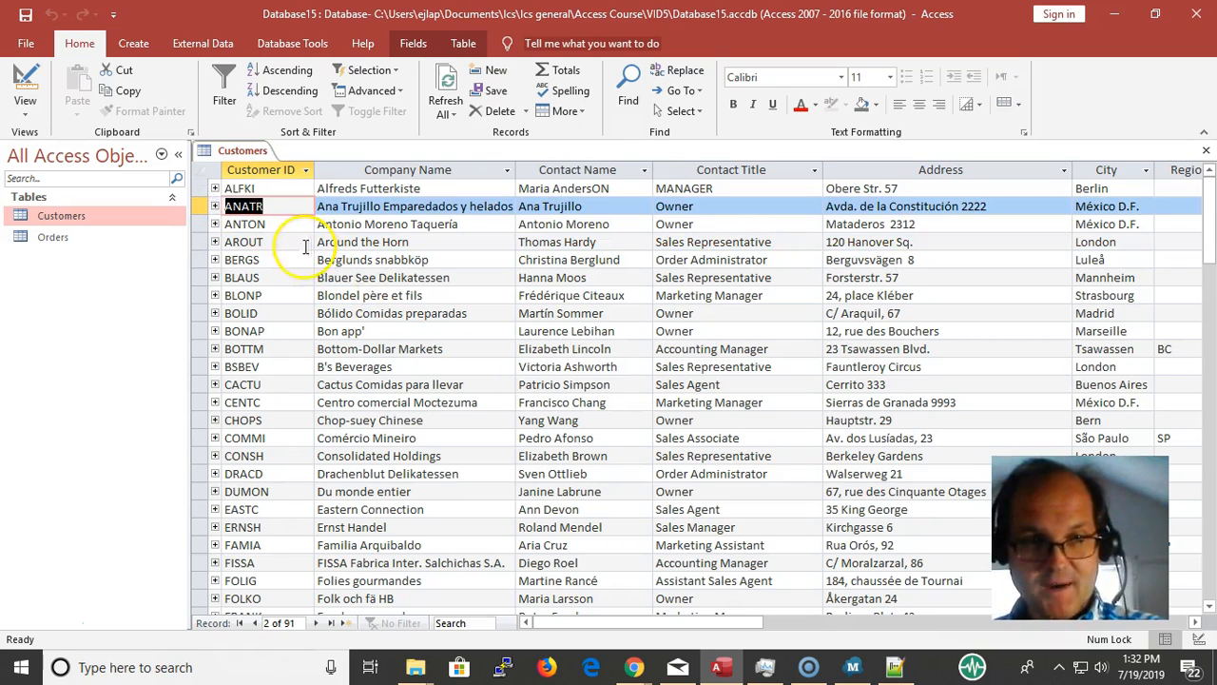
{"action": "left_click", "coordinate": [274, 176]}
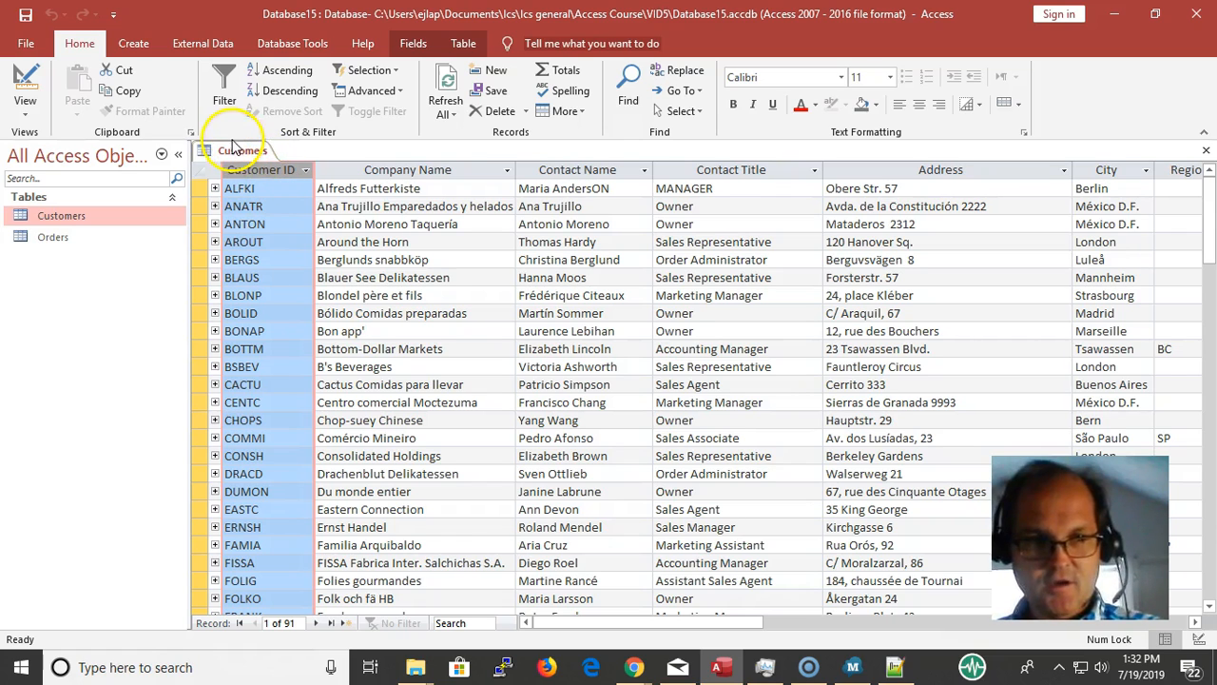
{"action": "left_click", "coordinate": [241, 152]}
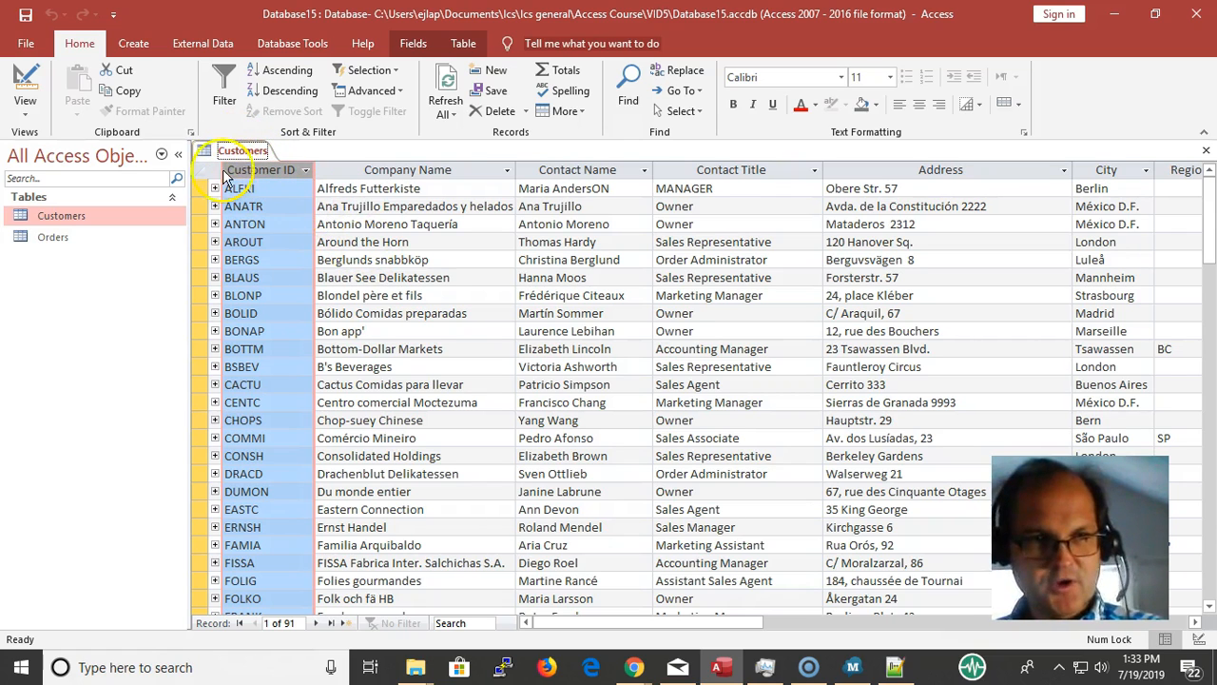
Step: Switch the Customers table to Design View and inspect the CustomerID field's Indexed property
{"action": "left_click", "coordinate": [23, 84]}
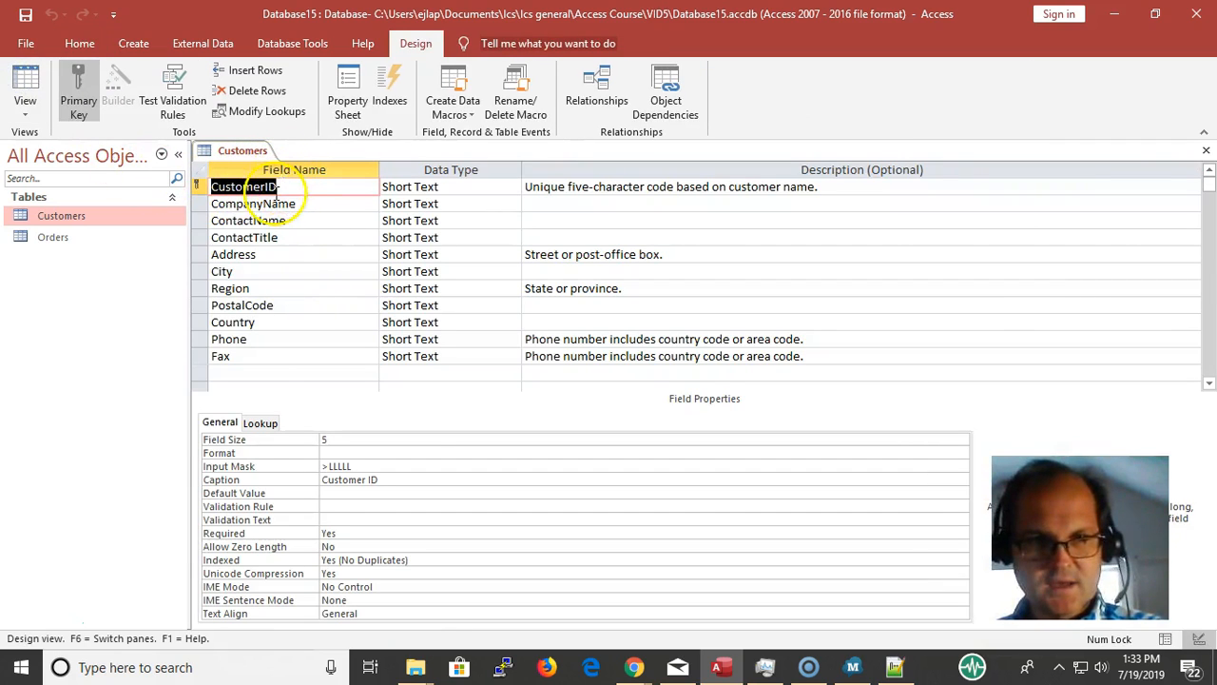
{"action": "left_click", "coordinate": [263, 204]}
{"action": "left_click", "coordinate": [213, 186]}
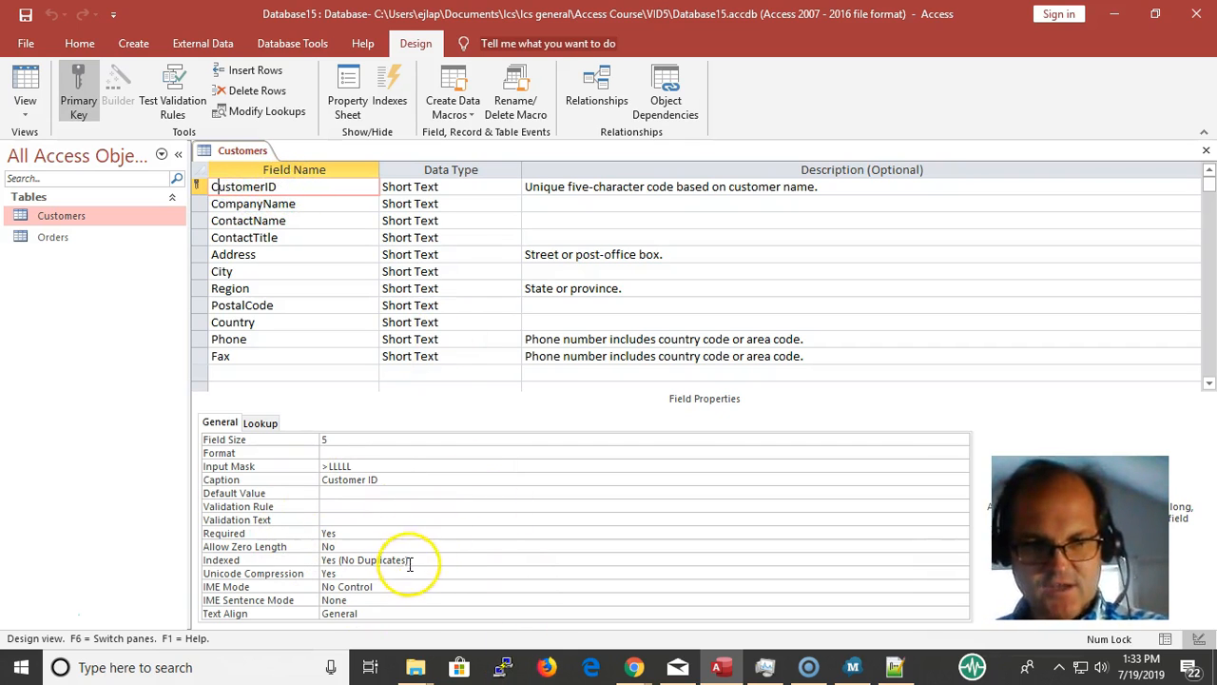
{"action": "left_click_drag", "start_coordinate": [413, 560], "coordinate": [309, 565]}
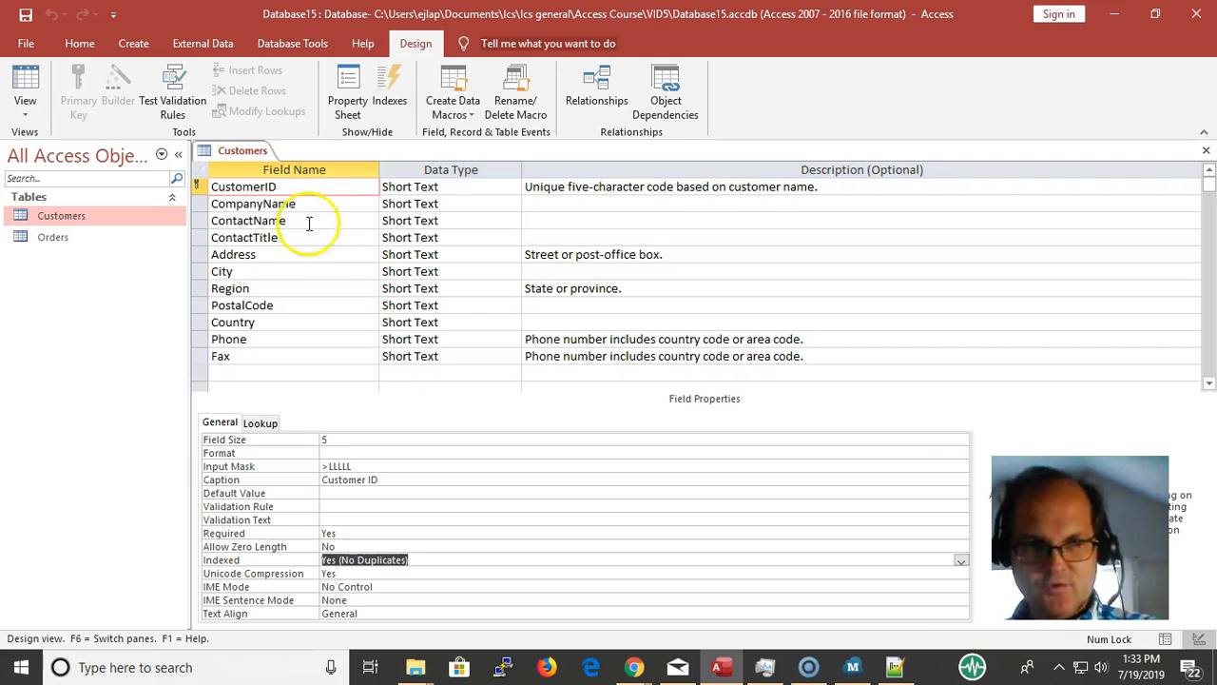
Step: Review the data type of each field in the Customers table, from CustomerID down the list and back
{"action": "left_click", "coordinate": [453, 187]}
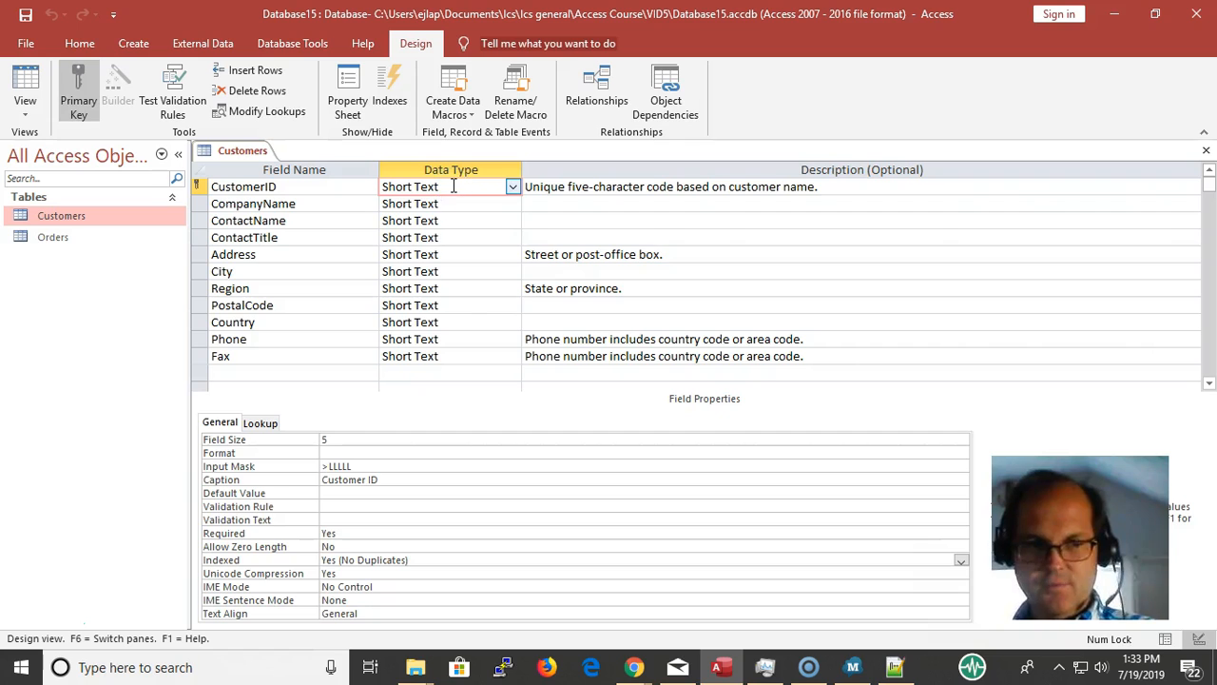
{"action": "key", "text": "Down"}
{"action": "key", "text": "Down"}
{"action": "key", "text": "Down"}
{"action": "key", "text": "Down"}
{"action": "key", "text": "Down"}
{"action": "key", "text": "Down"}
{"action": "key", "text": "Down"}
{"action": "key", "text": "Down"}
{"action": "key", "text": "Down"}
{"action": "key", "text": "Down"}
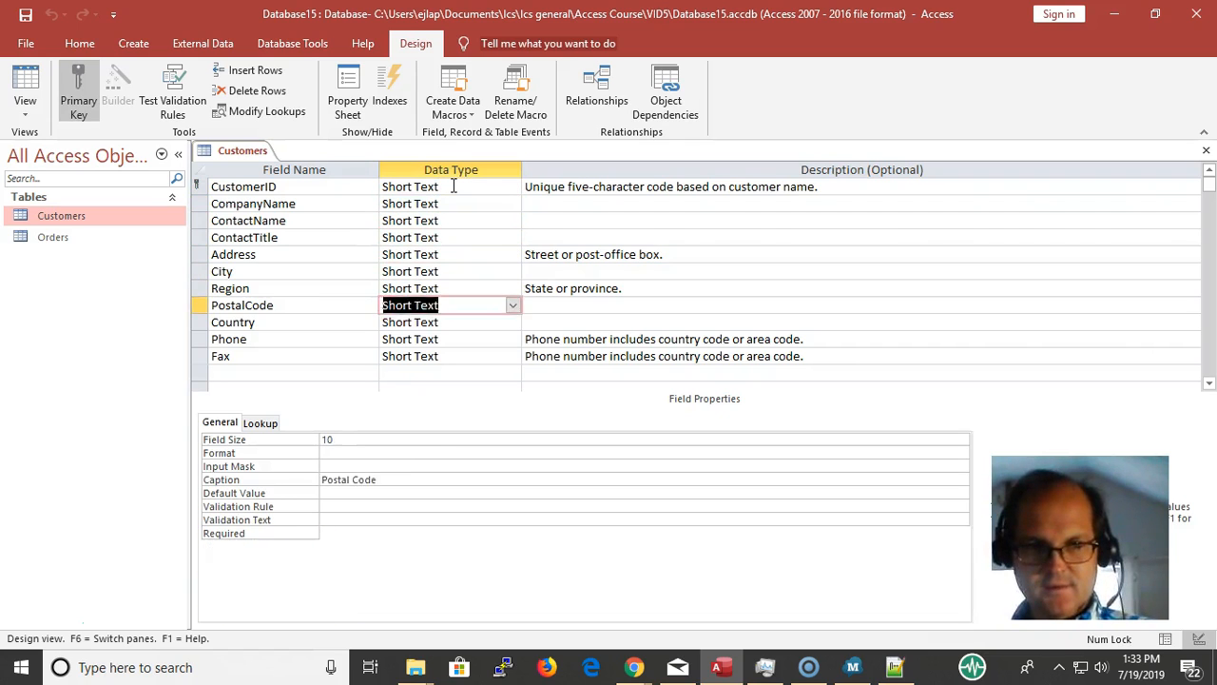
{"action": "key", "text": "Up"}
{"action": "key", "text": "Up"}
{"action": "key", "text": "Up"}
{"action": "key", "text": "Up"}
{"action": "key", "text": "Up"}
{"action": "key", "text": "Up"}
{"action": "key", "text": "Up"}
{"action": "key", "text": "Up"}
{"action": "key", "text": "Up"}
{"action": "key", "text": "Up"}
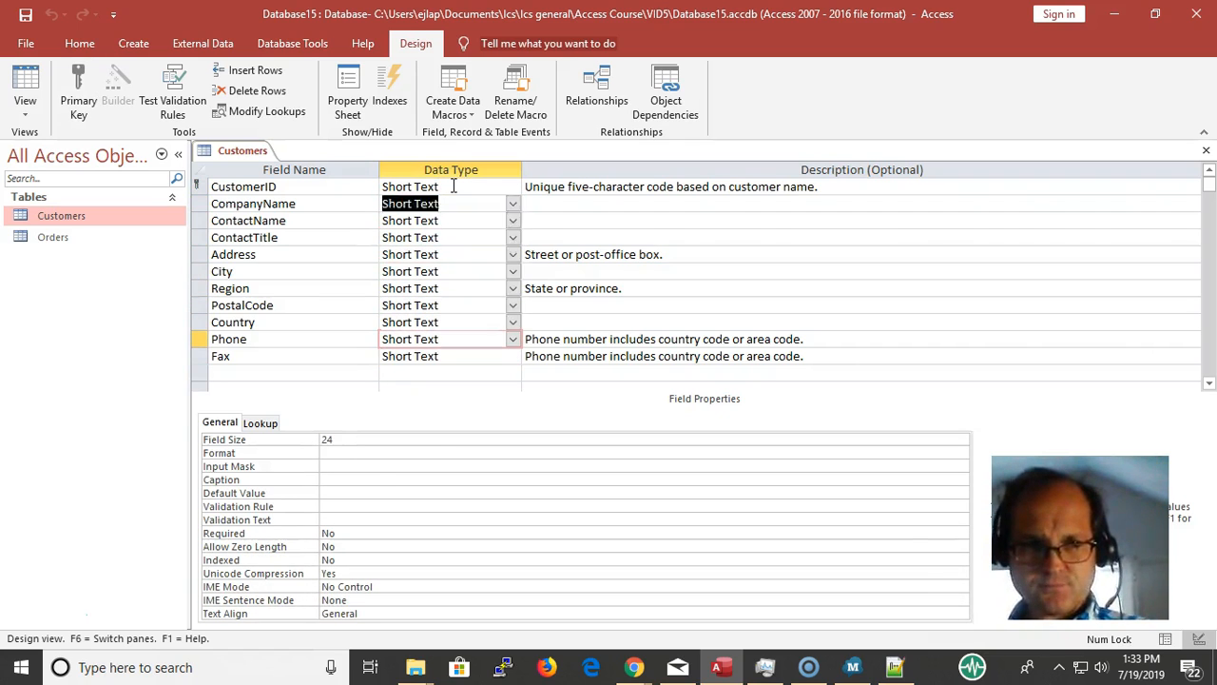
{"action": "key", "text": "Down"}
{"action": "key", "text": "Up"}
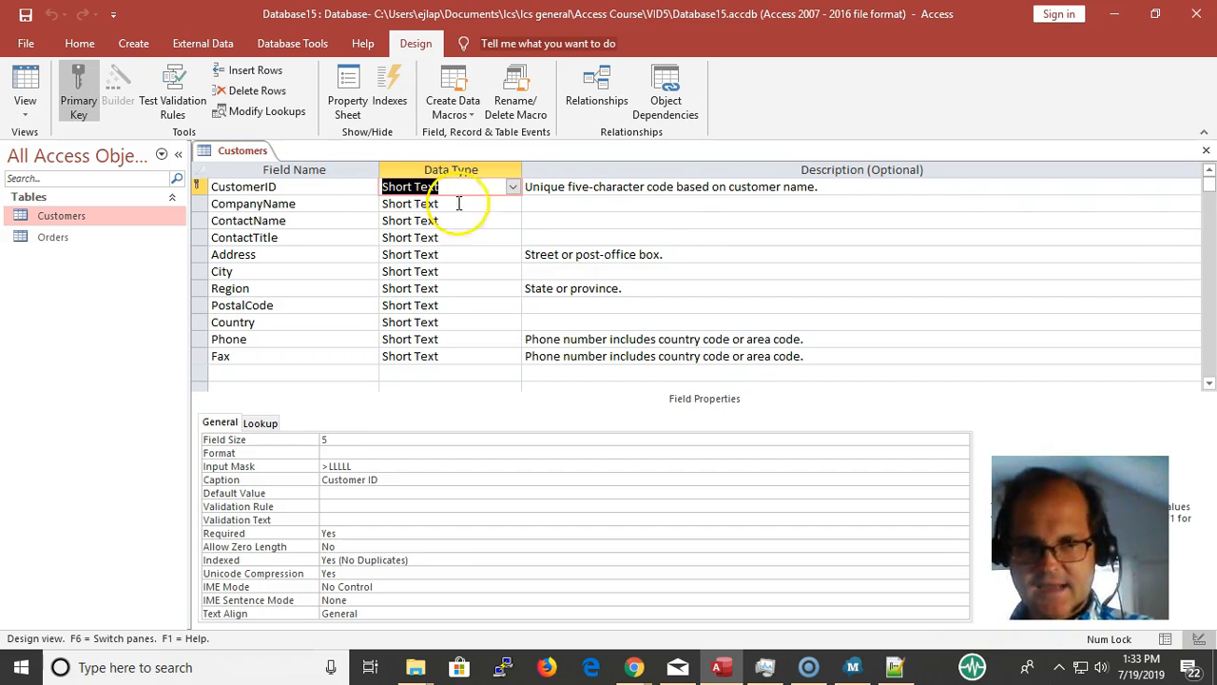
Step: Review the optional descriptions of the Customers fields, from CustomerID down to Fax and back up to City
{"action": "left_click", "coordinate": [867, 190]}
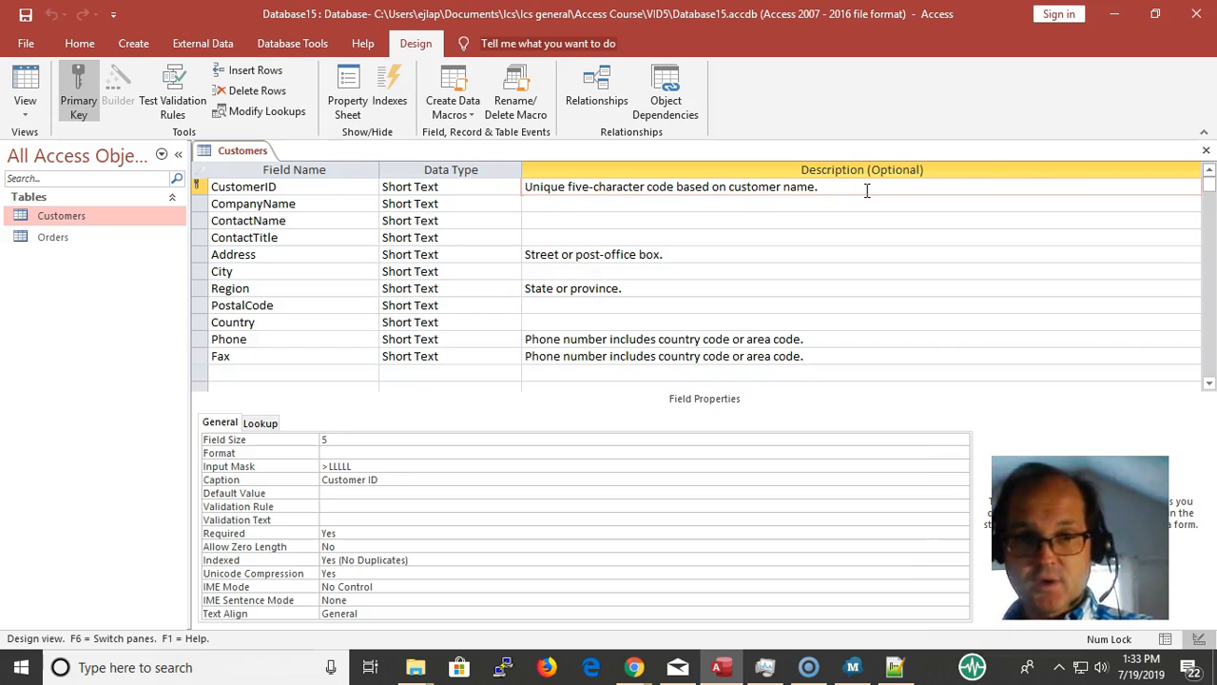
{"action": "key", "text": "Down"}
{"action": "key", "text": "Up"}
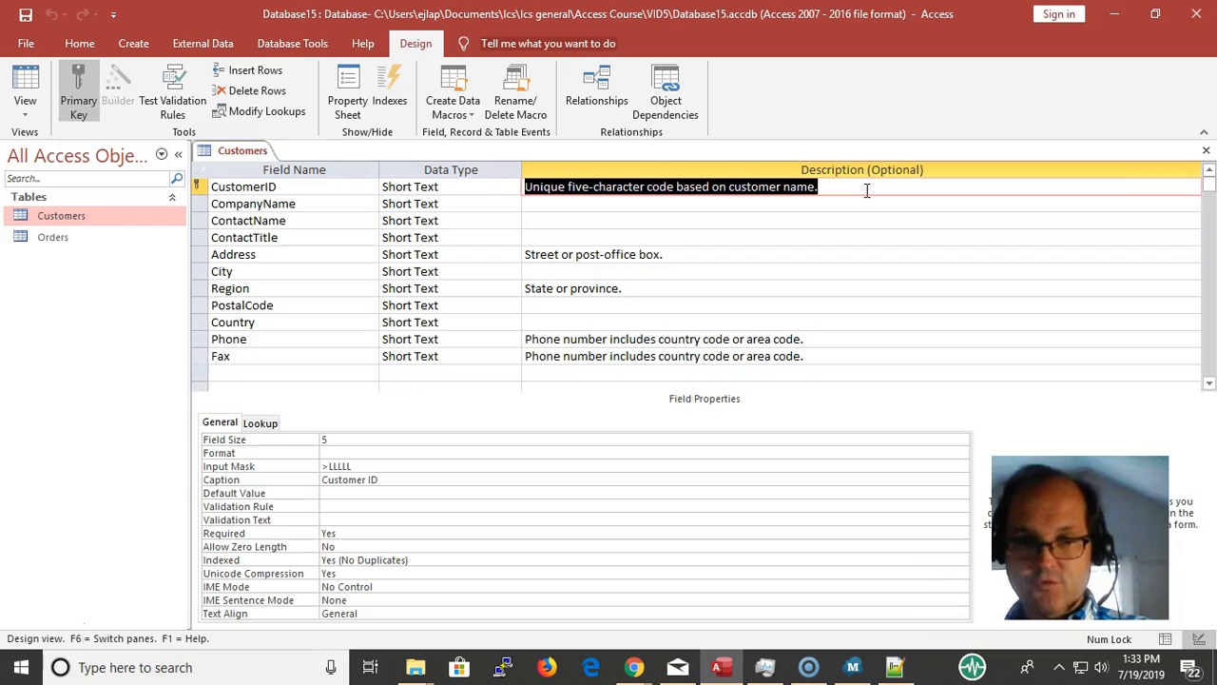
{"action": "key", "text": "Down"}
{"action": "key", "text": "Down"}
{"action": "key", "text": "Down"}
{"action": "key", "text": "Down"}
{"action": "key", "text": "Down"}
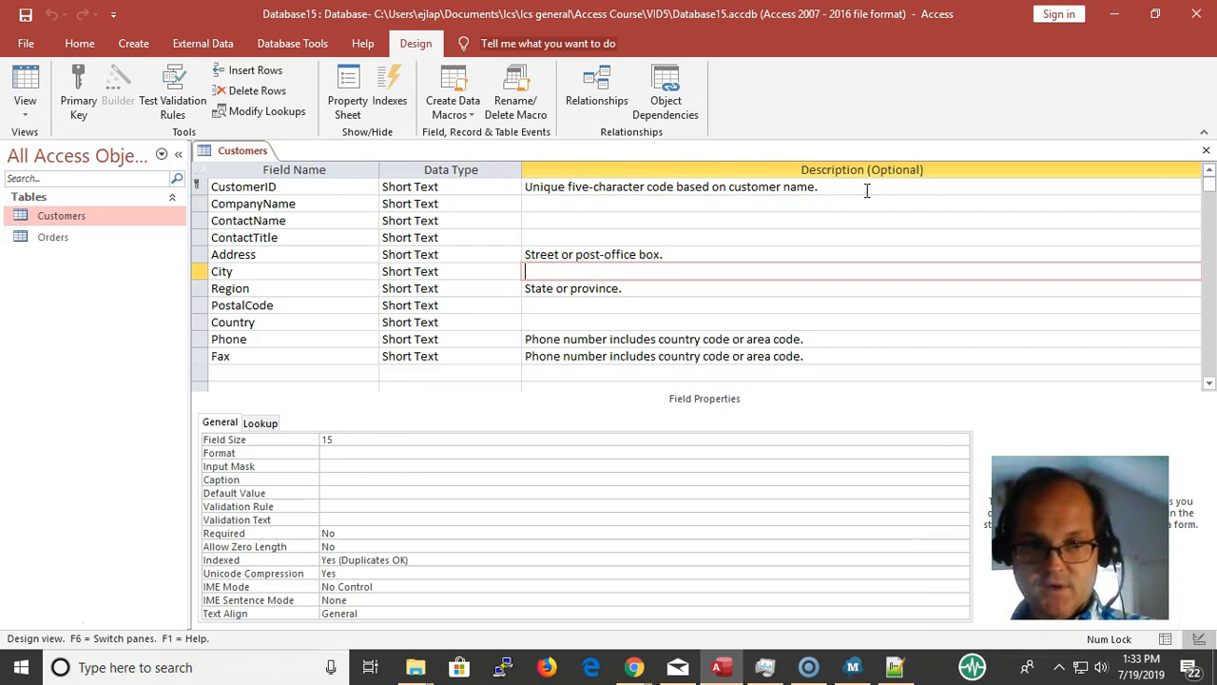
{"action": "key", "text": "Up"}
{"action": "key", "text": "Down"}
{"action": "key", "text": "Down"}
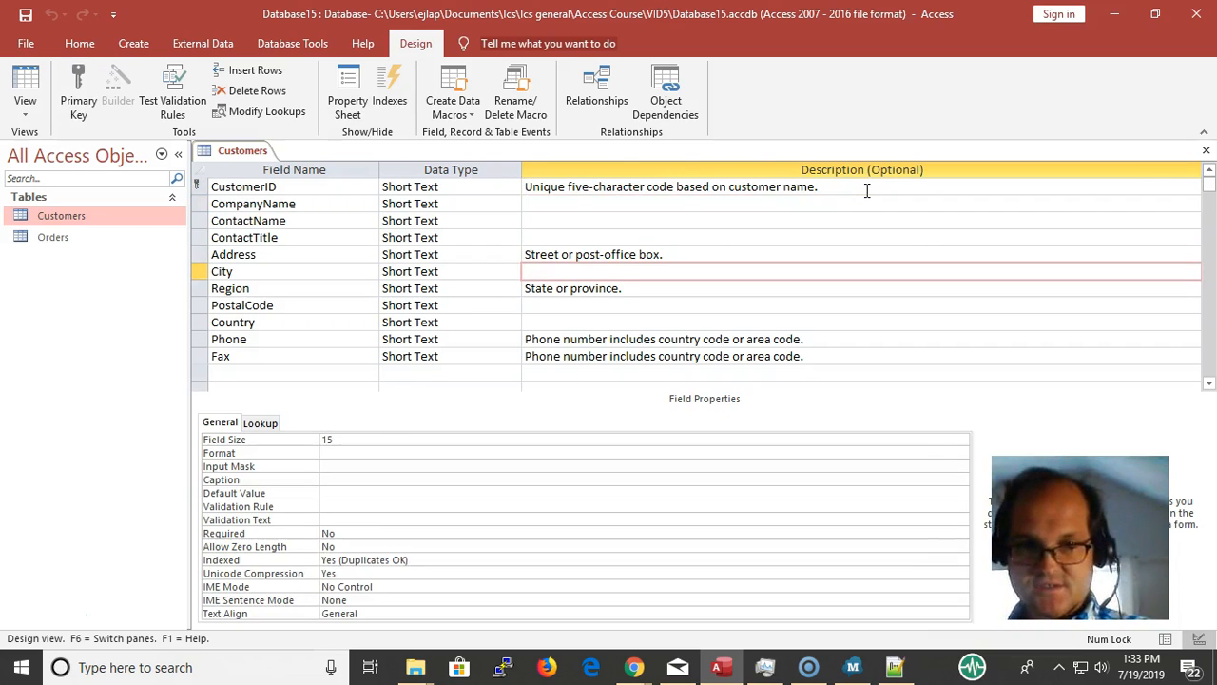
{"action": "key", "text": "Down"}
{"action": "key", "text": "Down"}
{"action": "key", "text": "Down"}
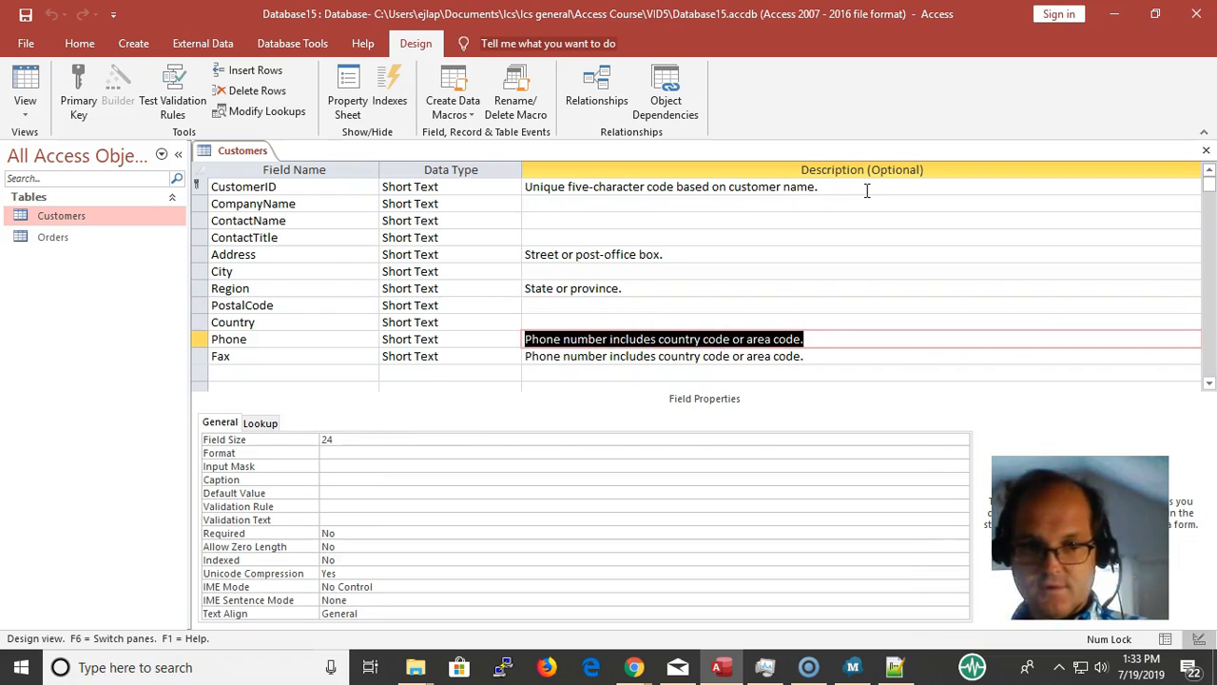
{"action": "key", "text": "Down"}
{"action": "key", "text": "Down"}
{"action": "key", "text": "Up"}
{"action": "key", "text": "Up"}
{"action": "key", "text": "Up"}
{"action": "key", "text": "Up"}
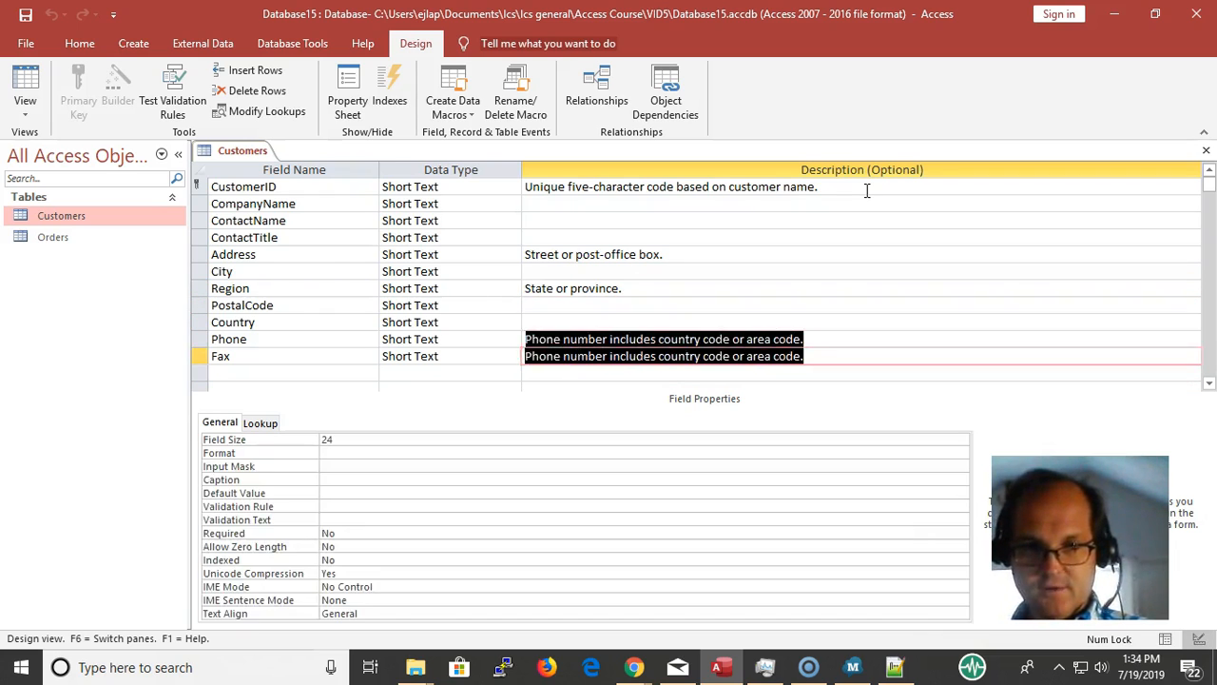
{"action": "key", "text": "Up"}
{"action": "key", "text": "Up"}
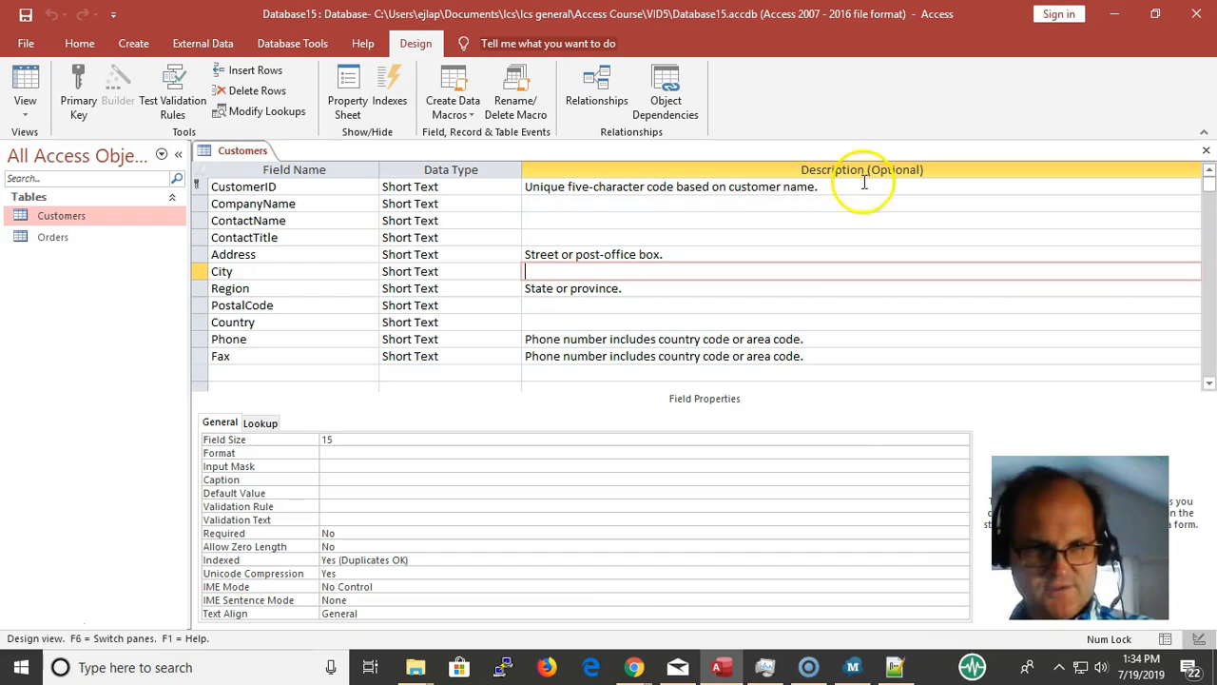
Step: Inspect the City field's Field Size, Allow Zero Length and Validation Rule properties
{"action": "left_click", "coordinate": [389, 439]}
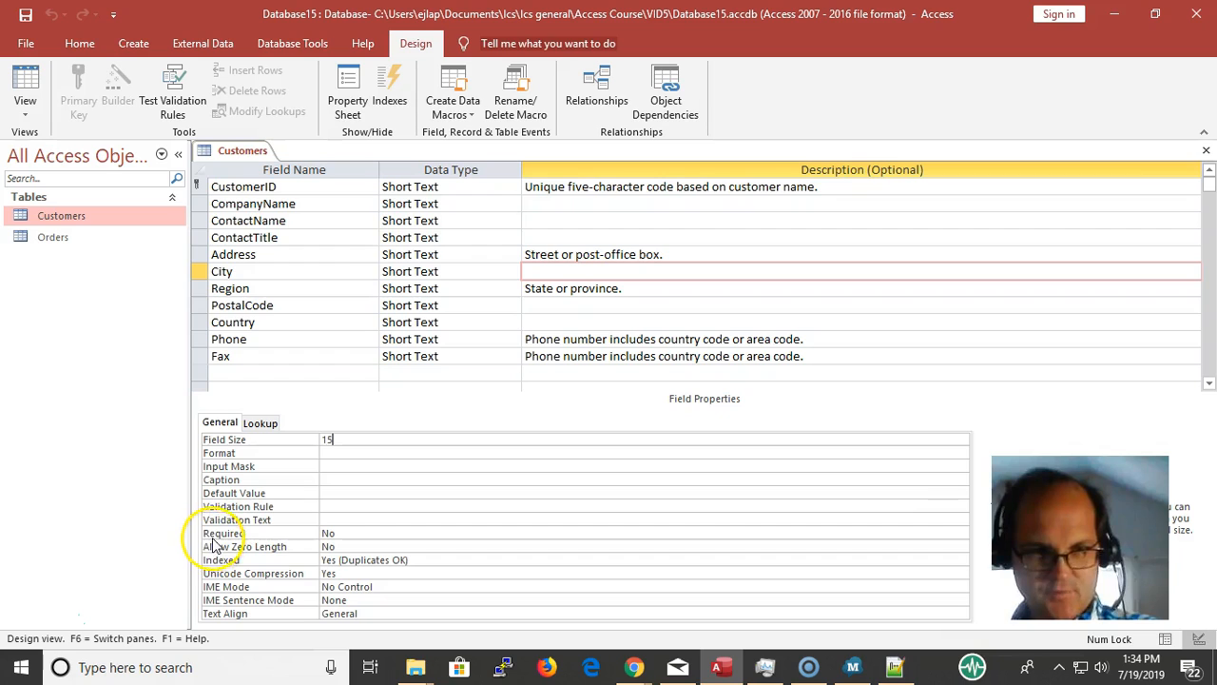
{"action": "left_click", "coordinate": [352, 546]}
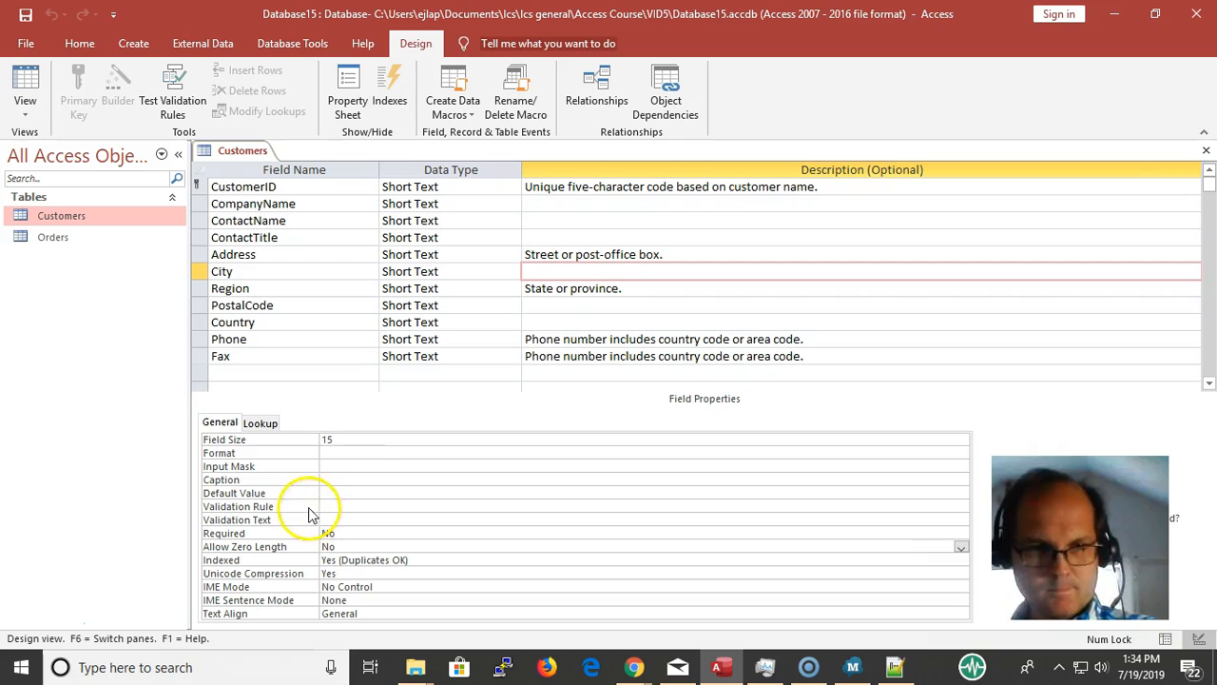
{"action": "left_click", "coordinate": [377, 506]}
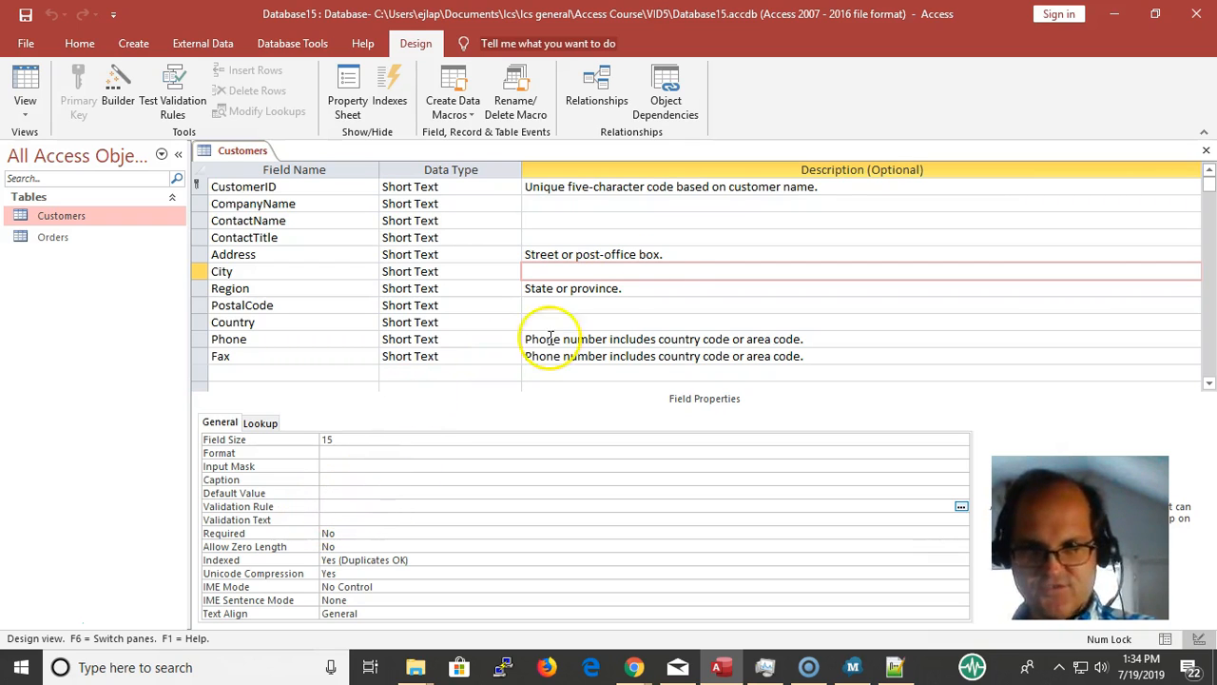
Step: Inspect the Address field's Field Size and Format properties
{"action": "left_click", "coordinate": [281, 255]}
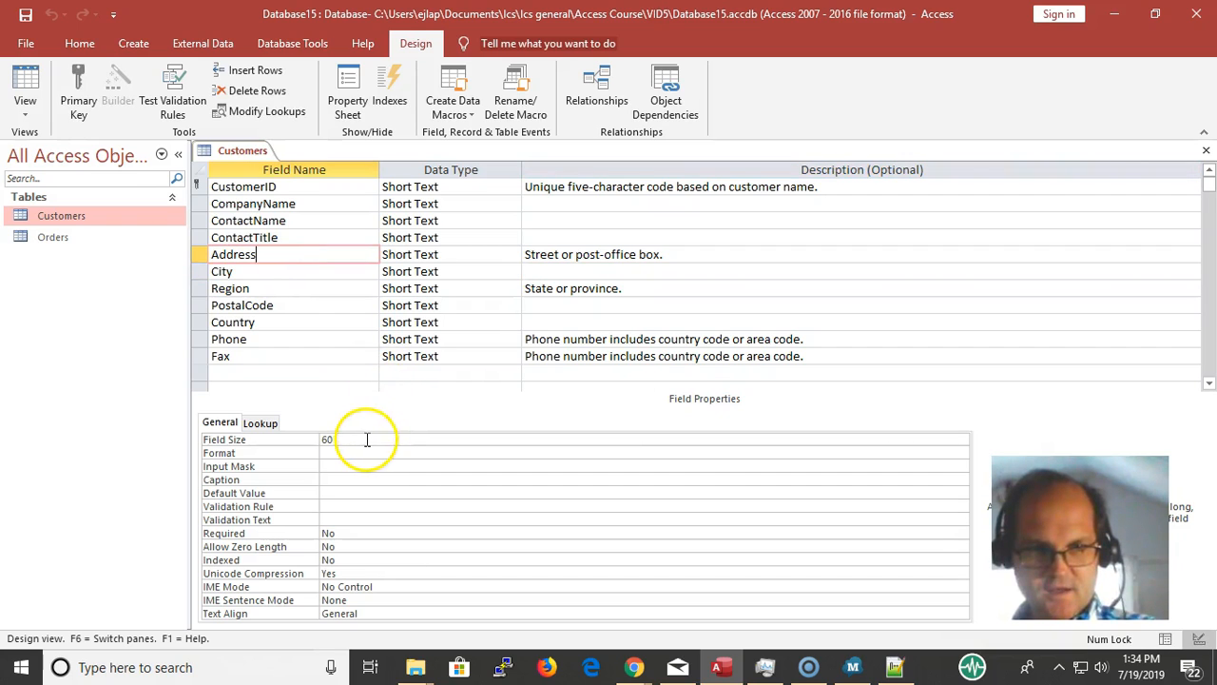
{"action": "left_click", "coordinate": [277, 440]}
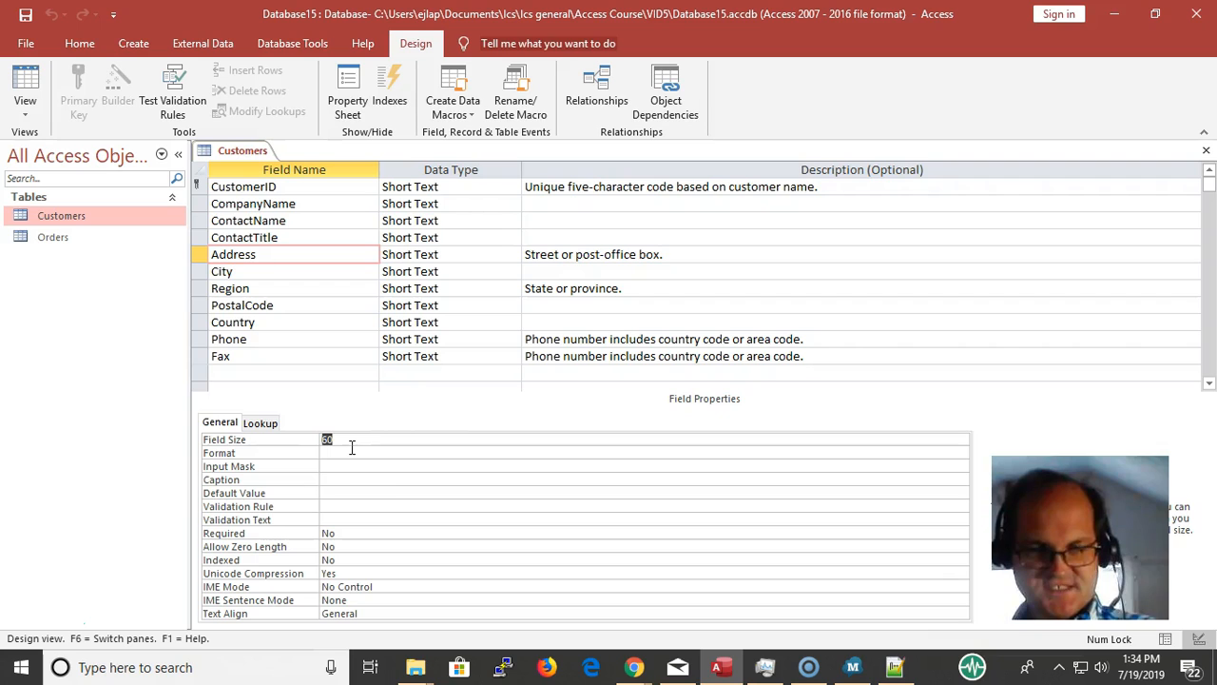
{"action": "left_click", "coordinate": [372, 456]}
{"action": "left_click", "coordinate": [350, 437]}
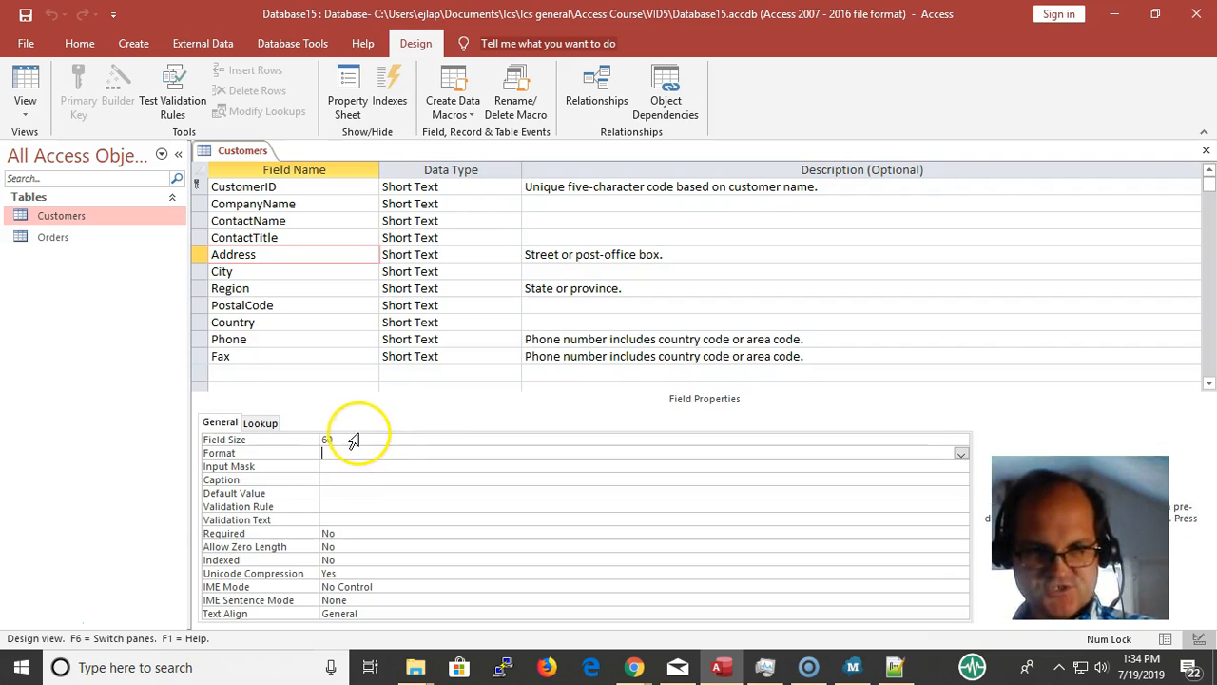
Step: Compare the ContactName field's name with its Caption property and check its Field Size
{"action": "left_click", "coordinate": [285, 220]}
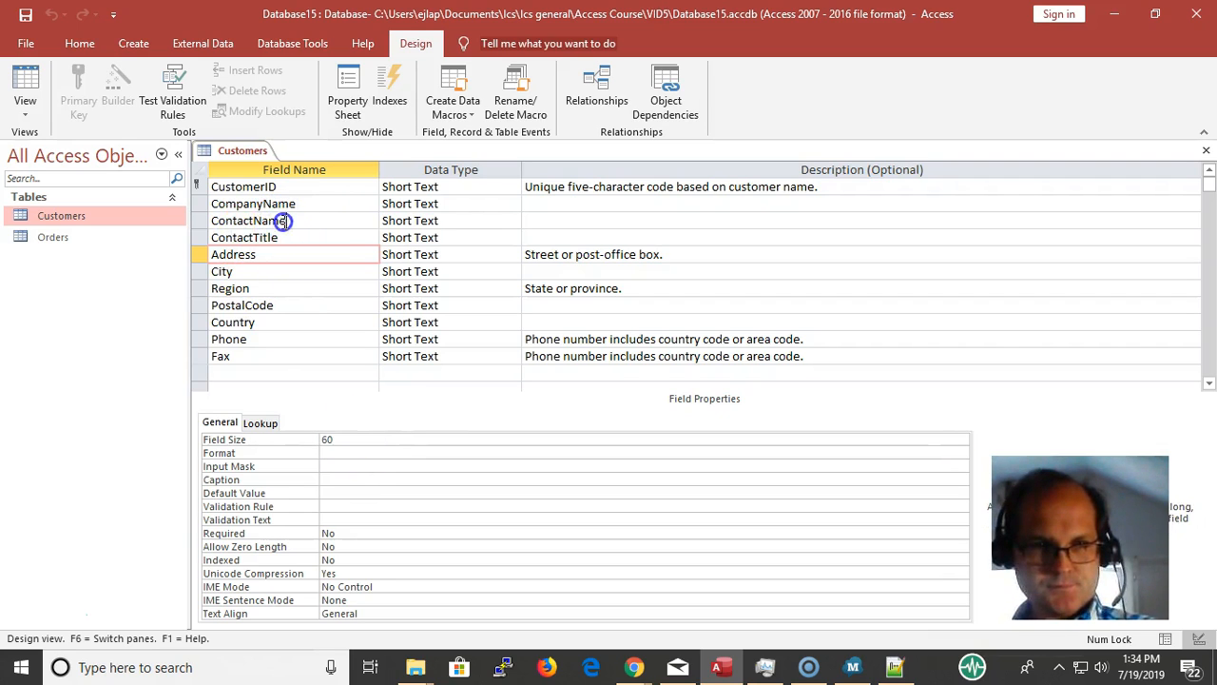
{"action": "left_click_drag", "start_coordinate": [421, 483], "coordinate": [325, 471]}
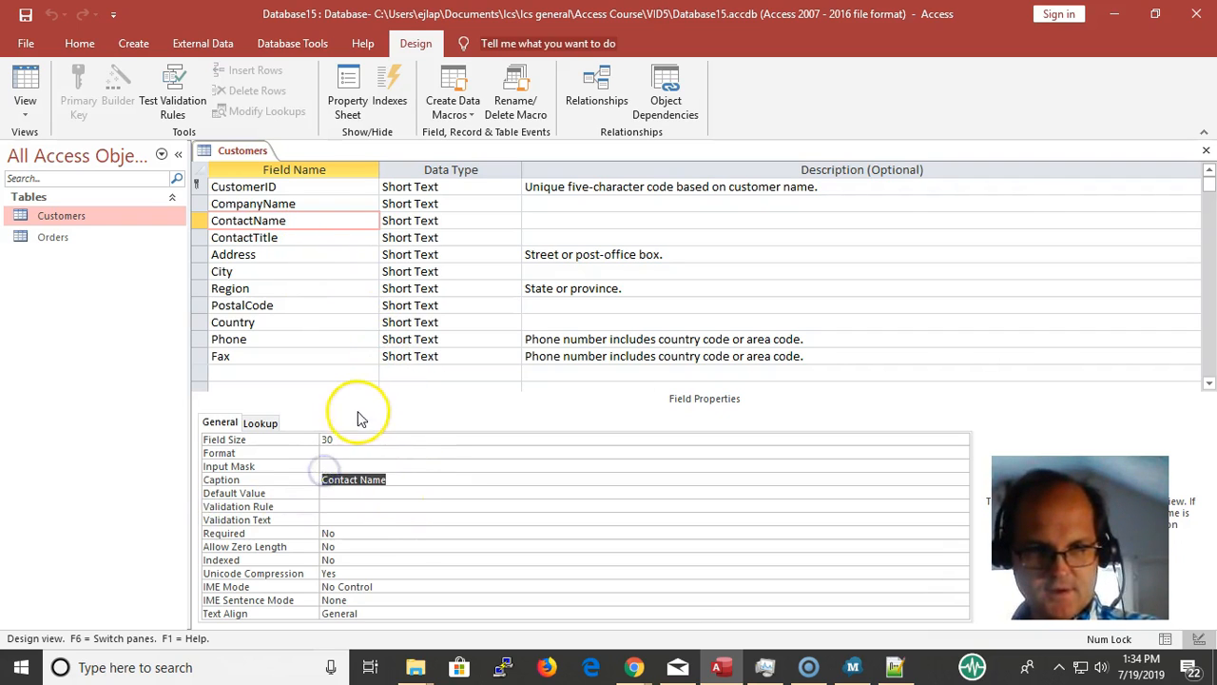
{"action": "left_click", "coordinate": [319, 437]}
{"action": "left_click", "coordinate": [435, 478]}
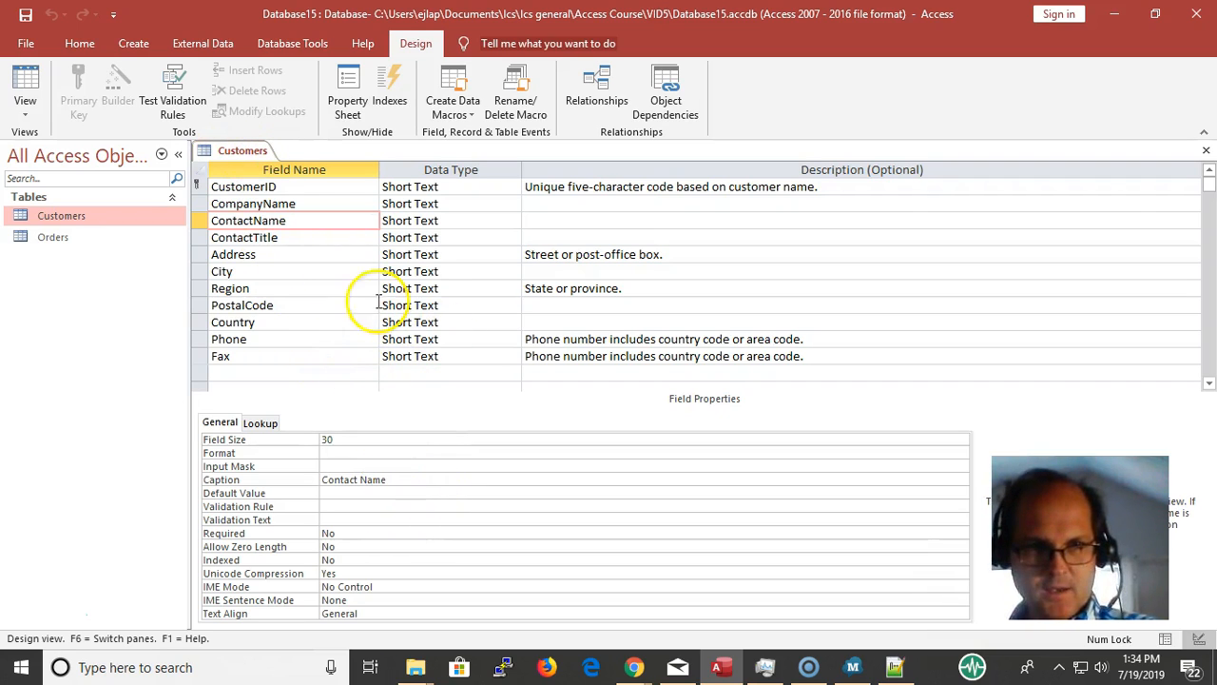
{"action": "left_click", "coordinate": [196, 217]}
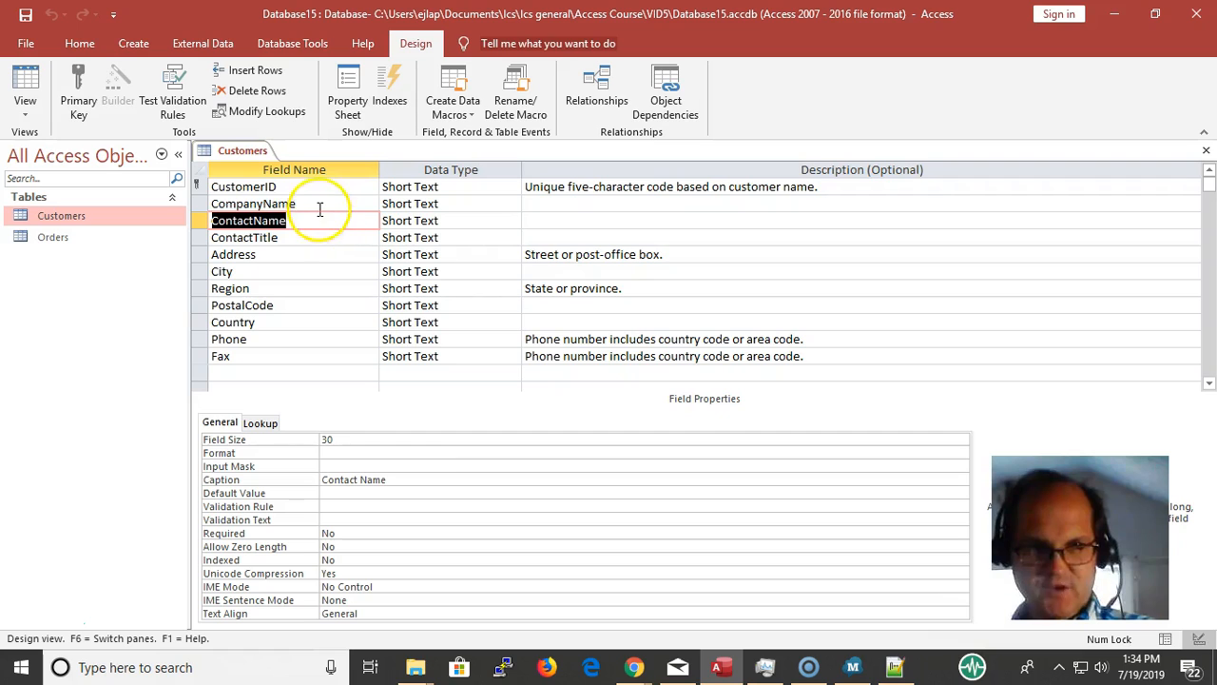
{"action": "double_click", "coordinate": [373, 480]}
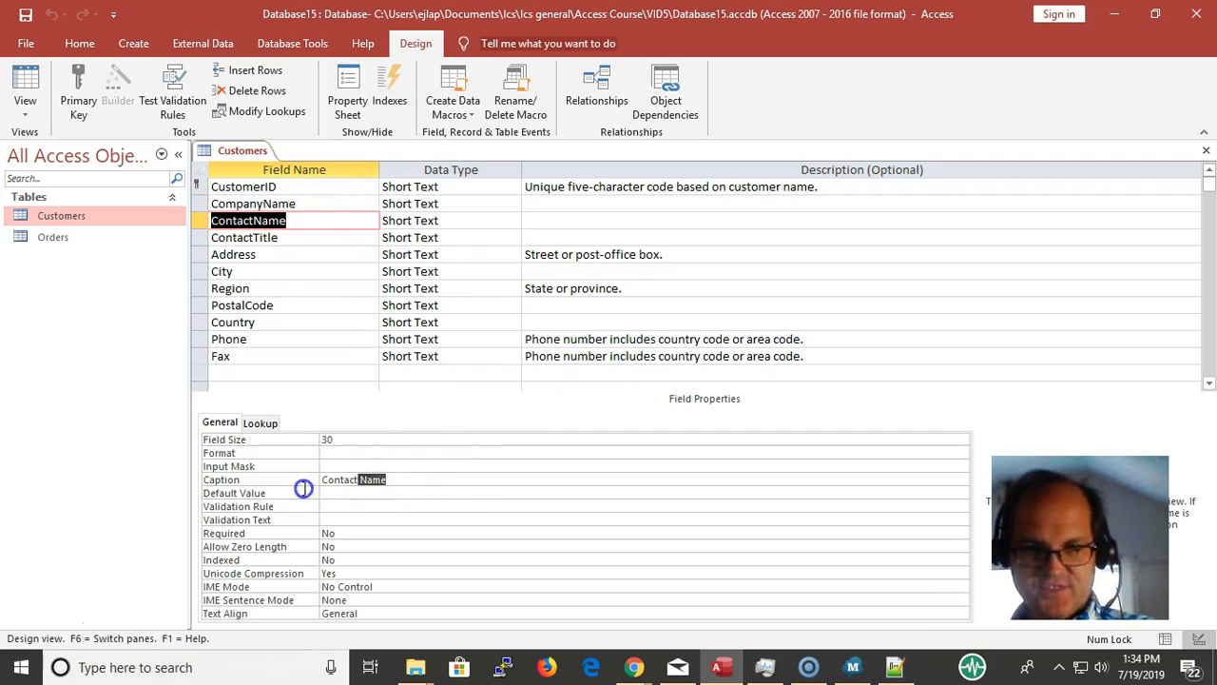
{"action": "left_click", "coordinate": [364, 493]}
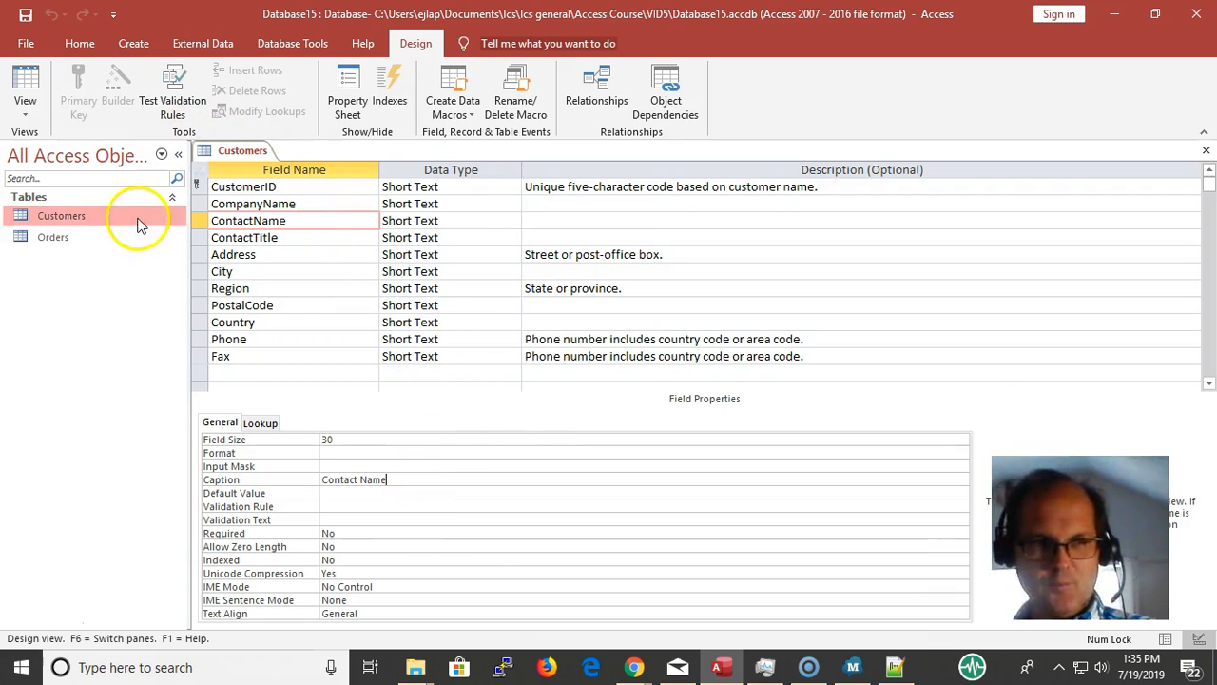
Step: Close the Customers table without saving the changes to its layout
{"action": "right_click", "coordinate": [221, 150]}
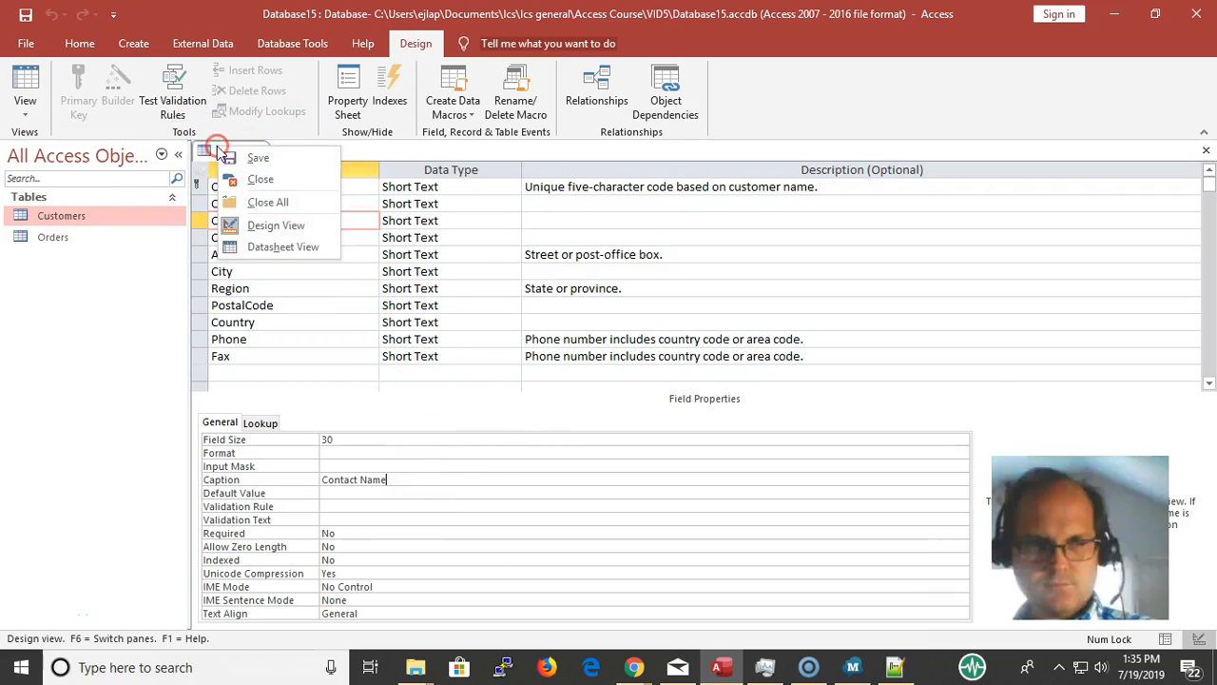
{"action": "left_click", "coordinate": [252, 180]}
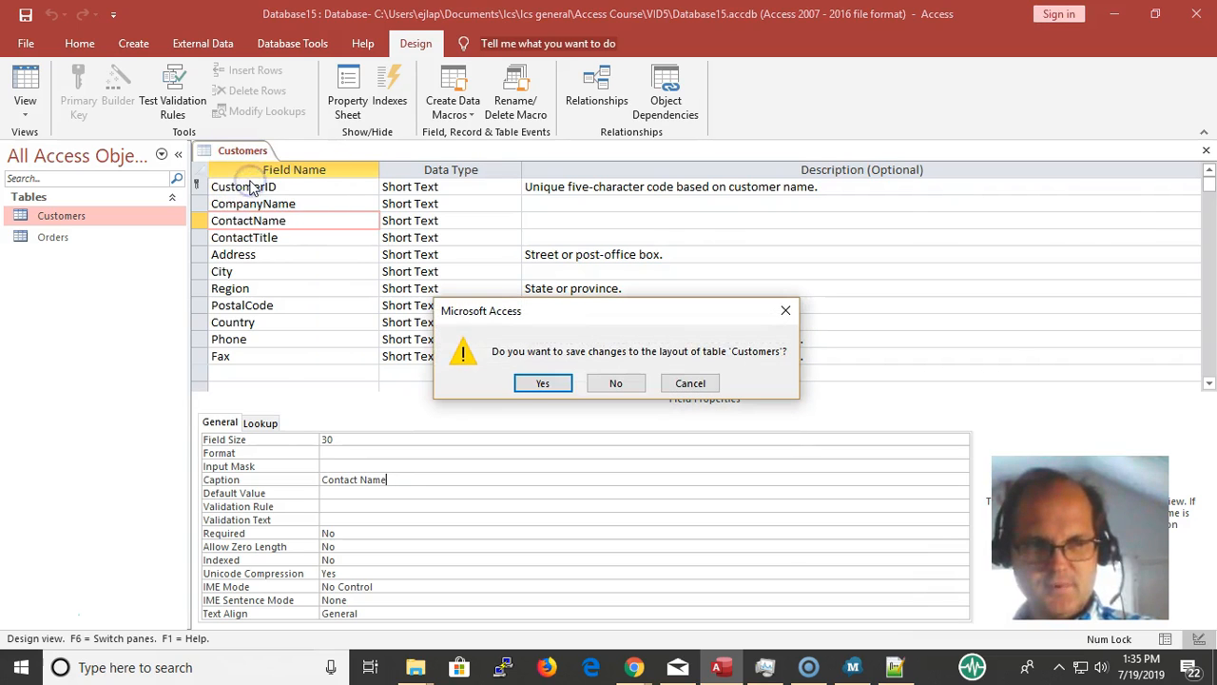
{"action": "left_click", "coordinate": [616, 384]}
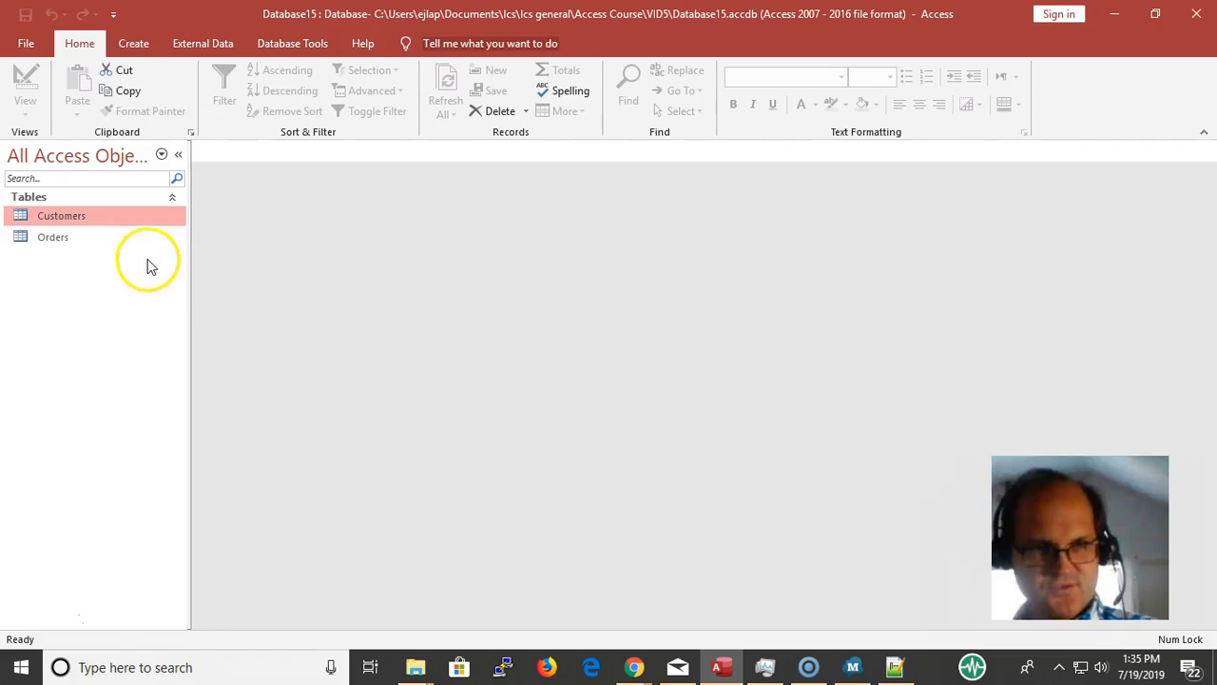
Step: Open the Orders table in Design View
{"action": "left_click", "coordinate": [70, 243]}
{"action": "right_click", "coordinate": [75, 245]}
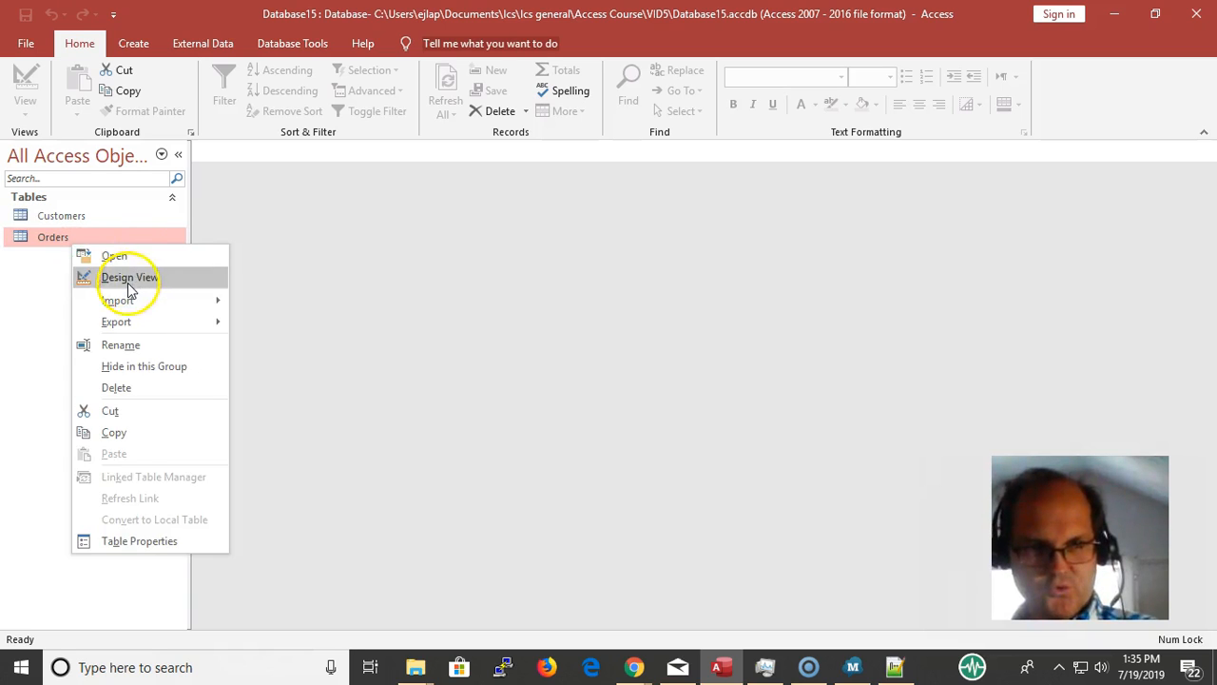
{"action": "left_click", "coordinate": [129, 281]}
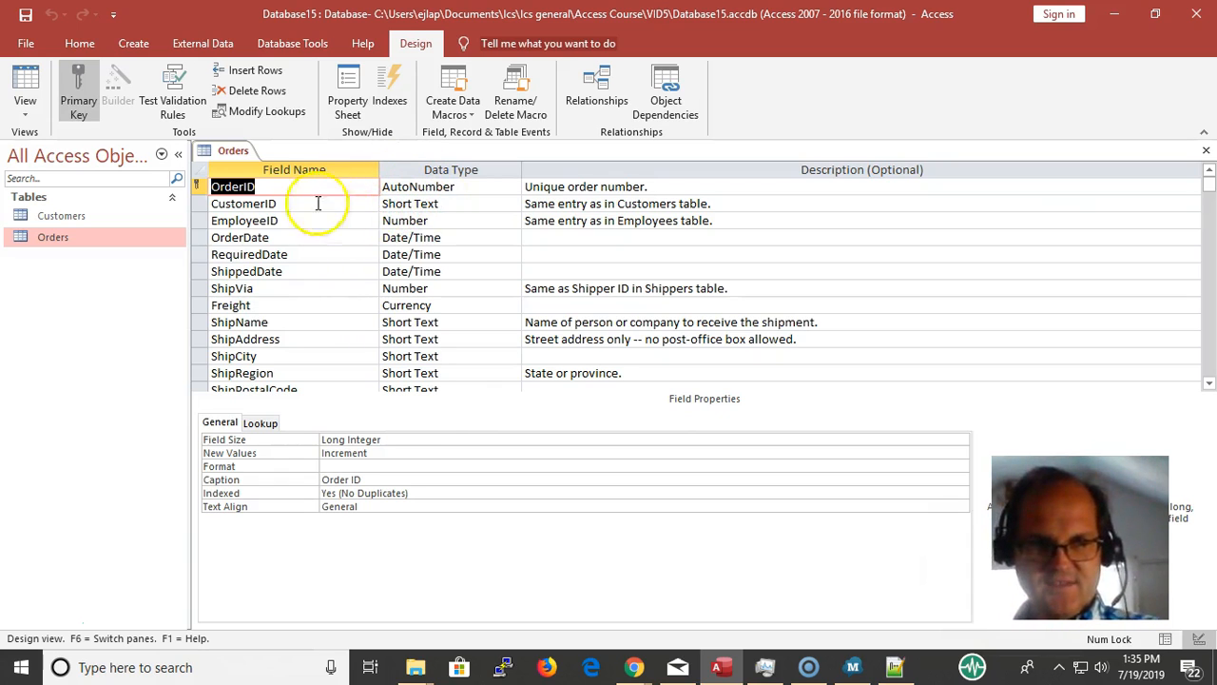
Step: Examine the data types of the OrderID and CustomerID fields and how CustomerID relates to the Customers table
{"action": "left_click", "coordinate": [486, 187]}
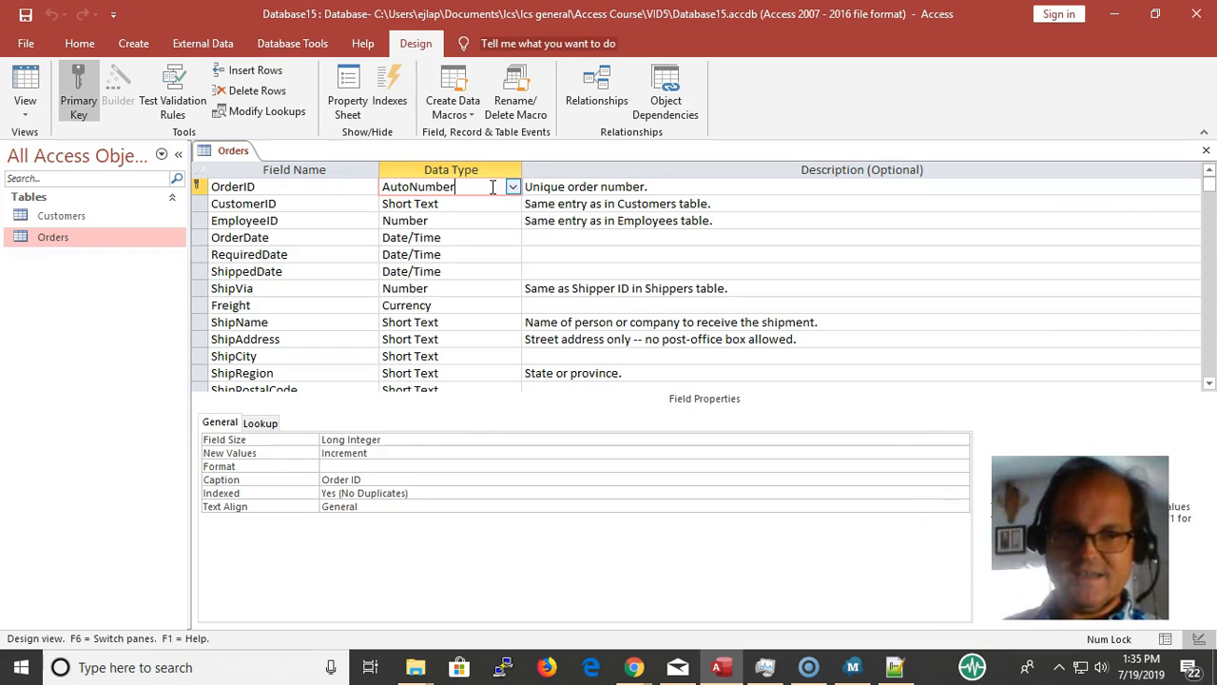
{"action": "key", "text": "Down"}
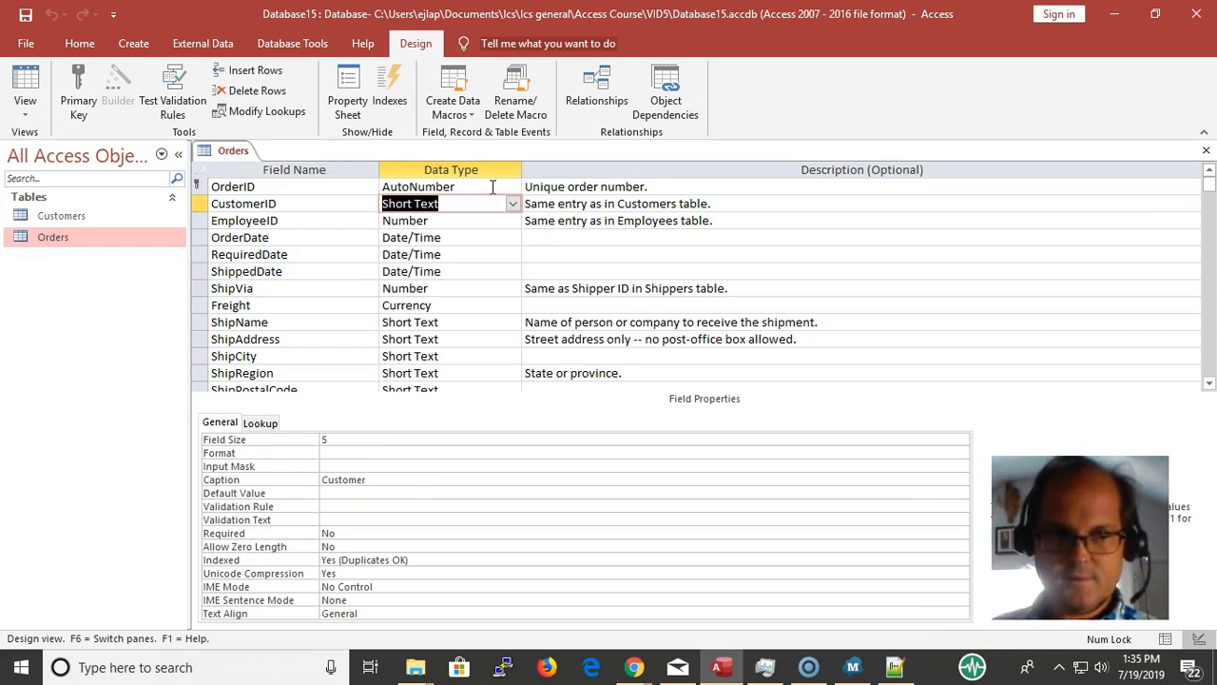
{"action": "key", "text": "Down"}
{"action": "key", "text": "Up"}
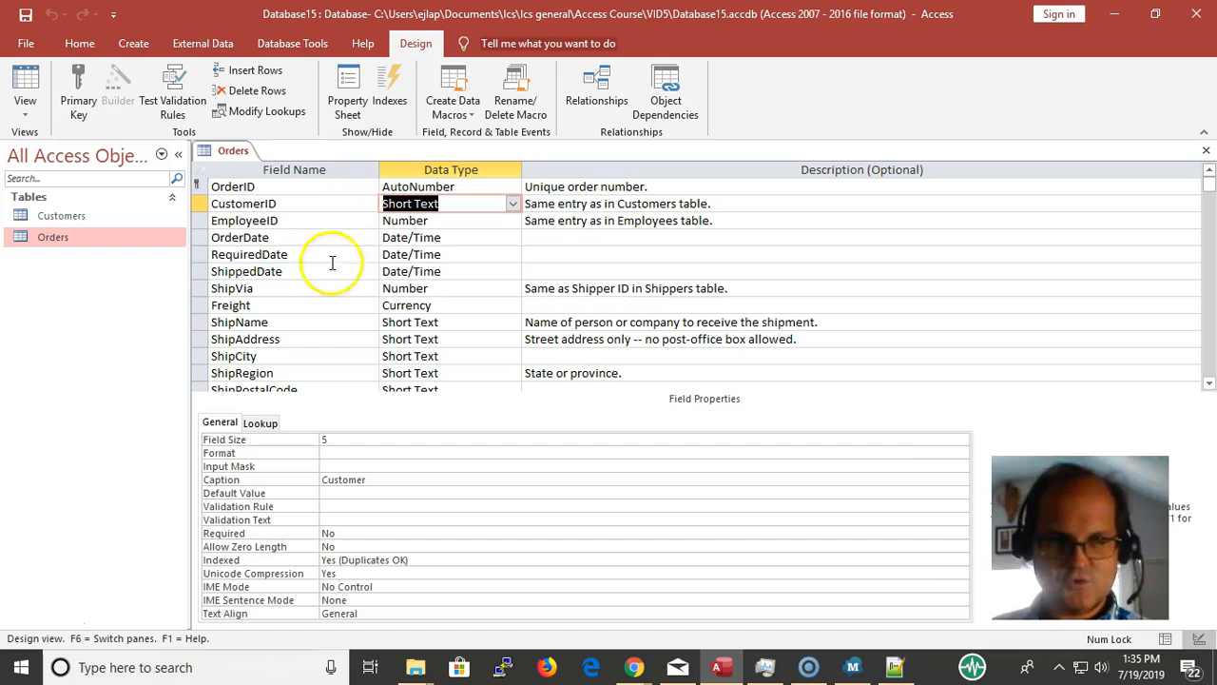
{"action": "left_click", "coordinate": [233, 204]}
{"action": "left_click", "coordinate": [204, 204]}
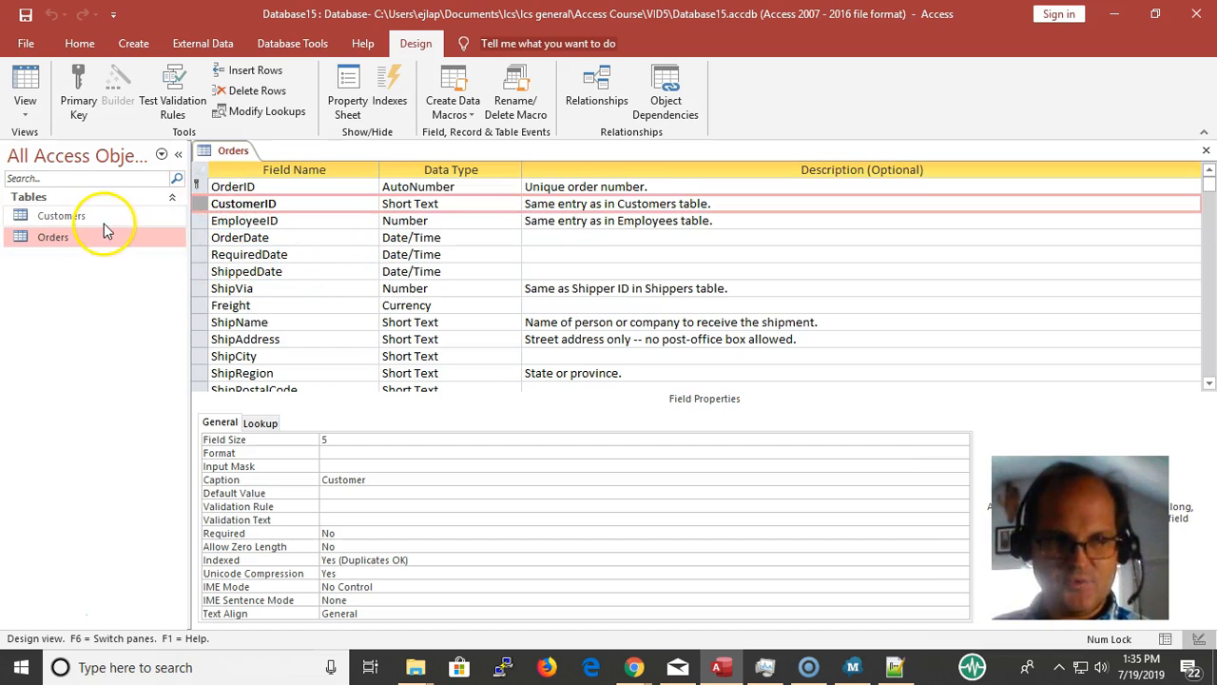
Step: Examine the data types of EmployeeID and of the OrderDate, RequiredDate and ShippedDate fields
{"action": "left_click", "coordinate": [217, 221]}
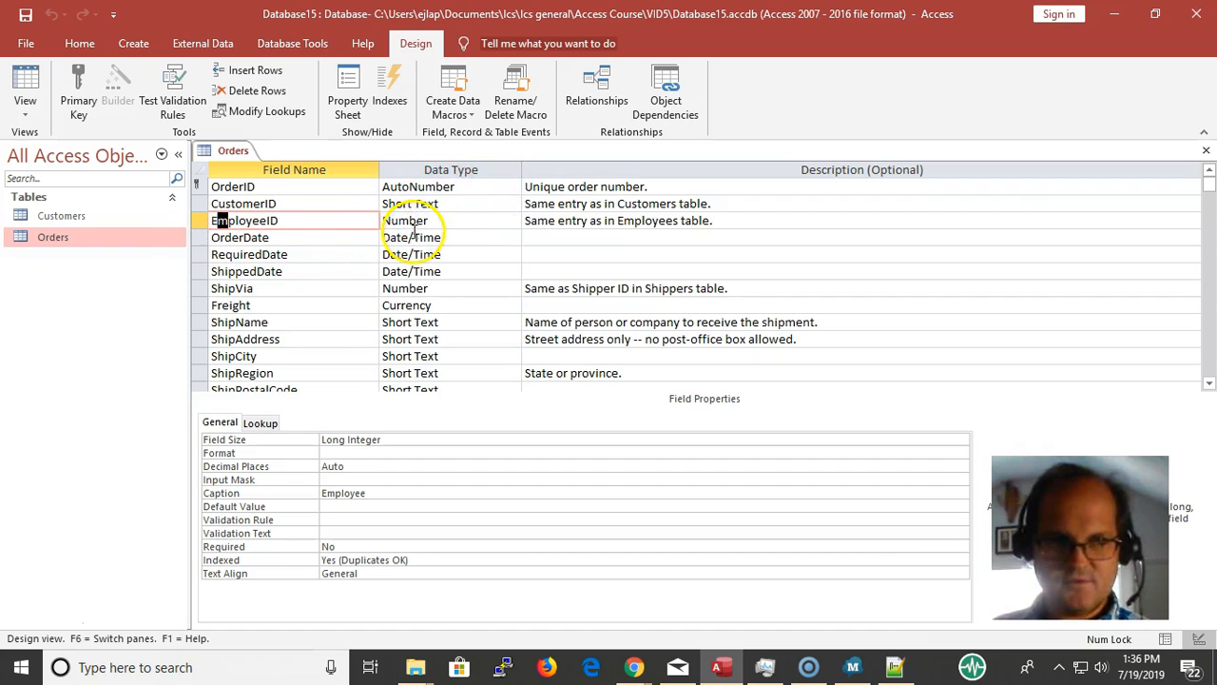
{"action": "left_click", "coordinate": [291, 239]}
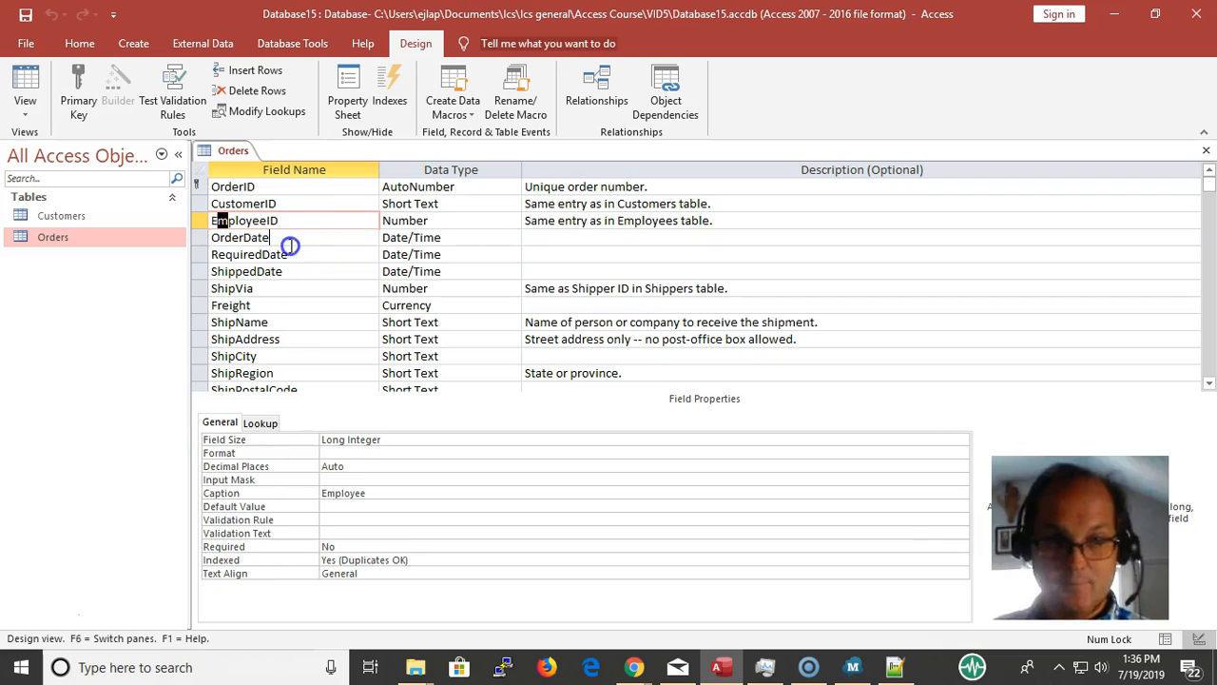
{"action": "left_click", "coordinate": [437, 221]}
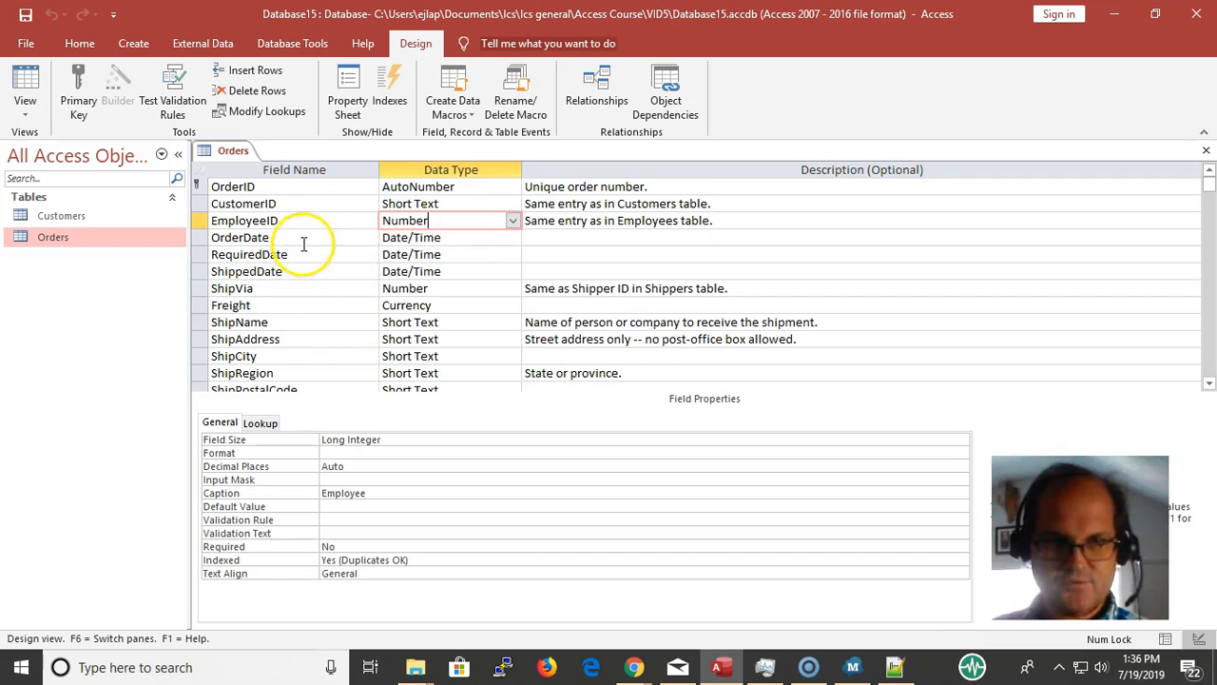
{"action": "left_click_drag", "start_coordinate": [201, 243], "coordinate": [202, 271]}
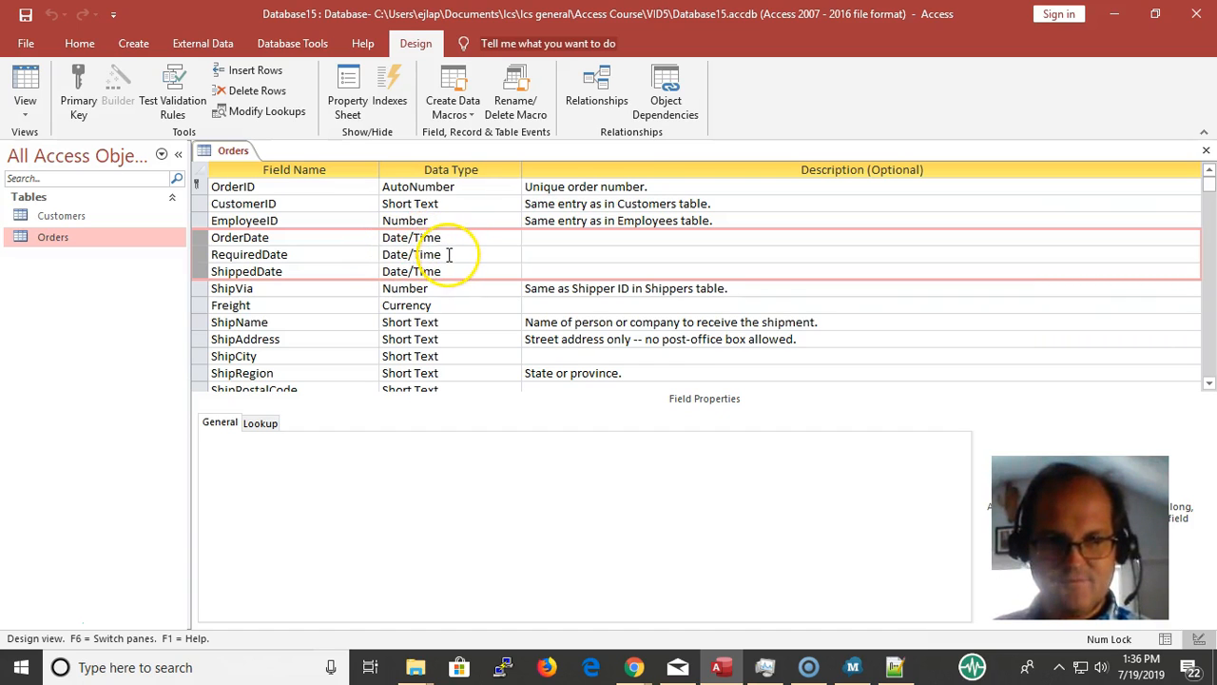
Step: Review the Freight field and the remaining shipping fields down to ShipCountry
{"action": "left_click", "coordinate": [324, 300]}
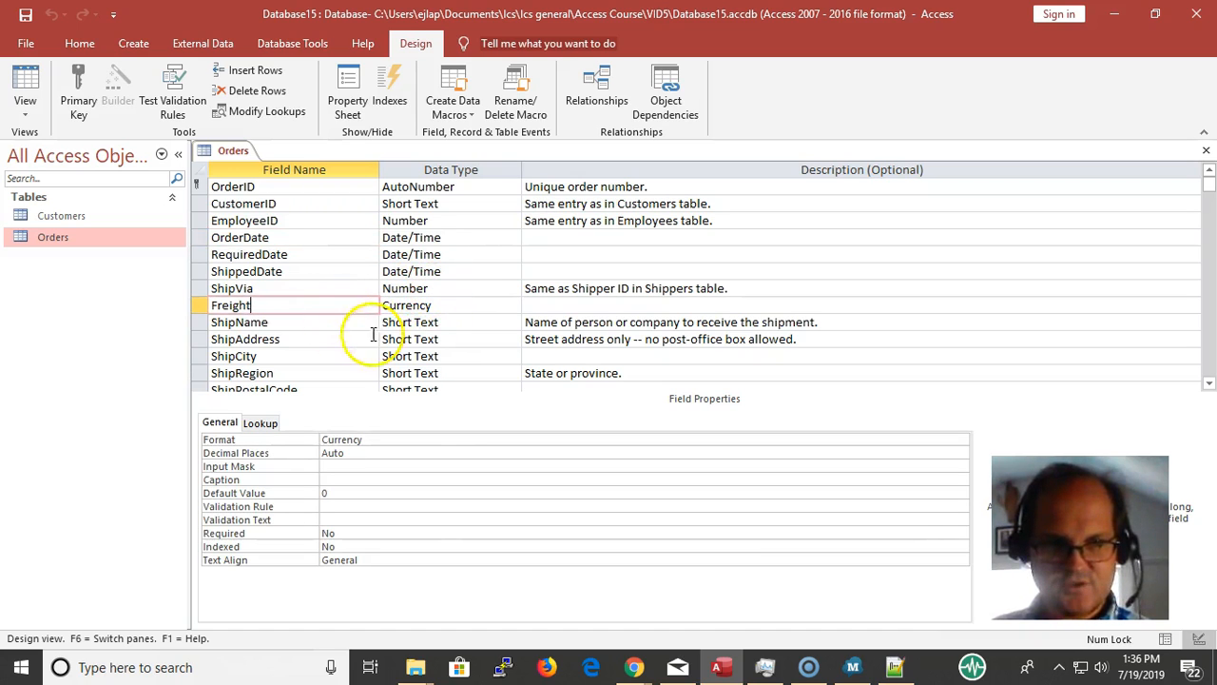
{"action": "scroll", "coordinate": [313, 385], "scroll_direction": "down", "scroll_amount": 1}
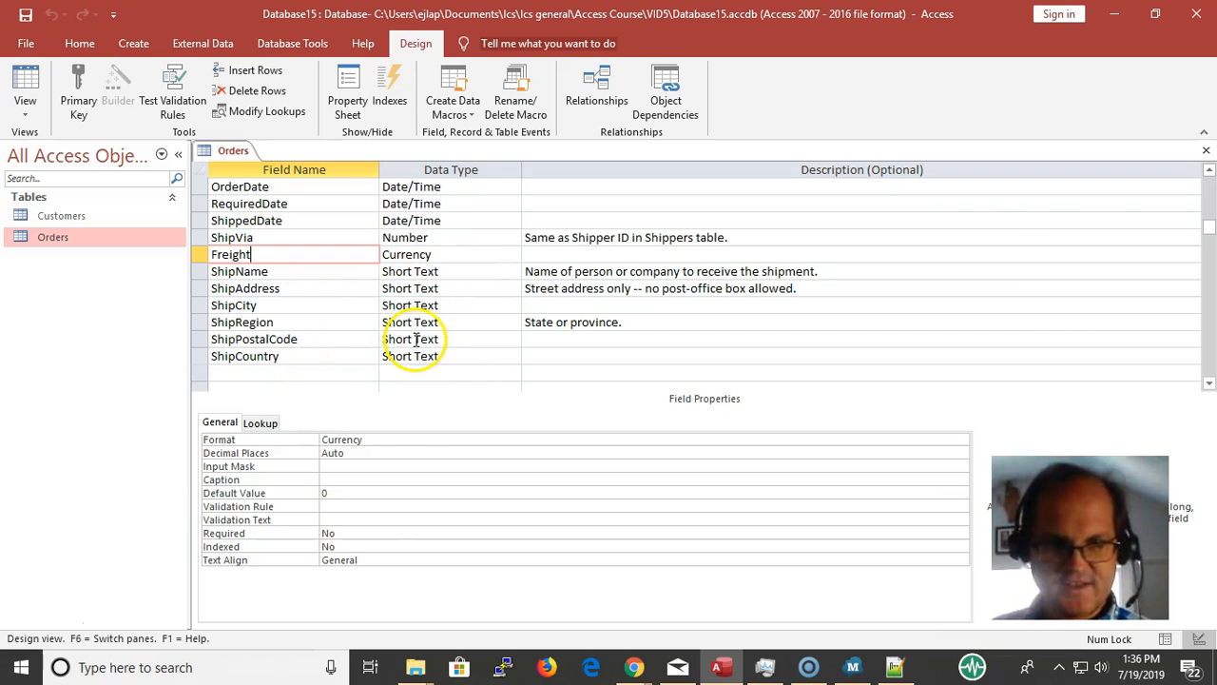
{"action": "scroll", "coordinate": [411, 338], "scroll_direction": "up", "scroll_amount": 1}
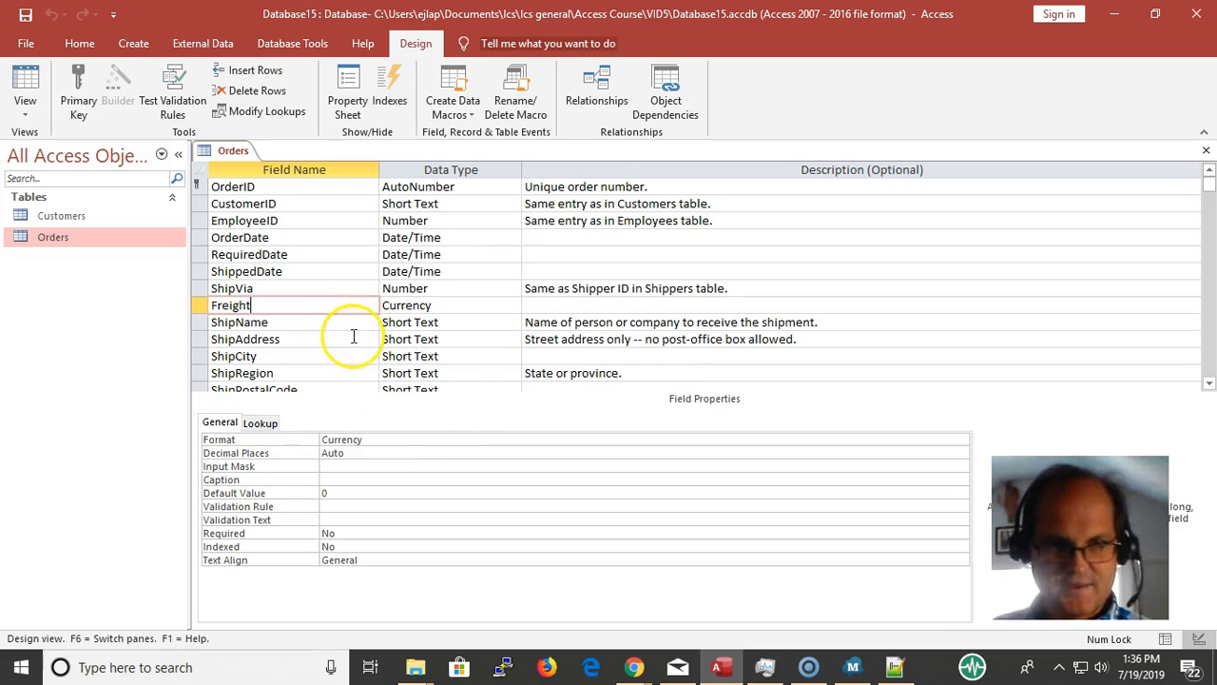
Step: Inspect the available Format options for the Freight field without choosing a different one, and check its Decimal Places property
{"action": "left_click", "coordinate": [458, 304]}
{"action": "left_click", "coordinate": [435, 439]}
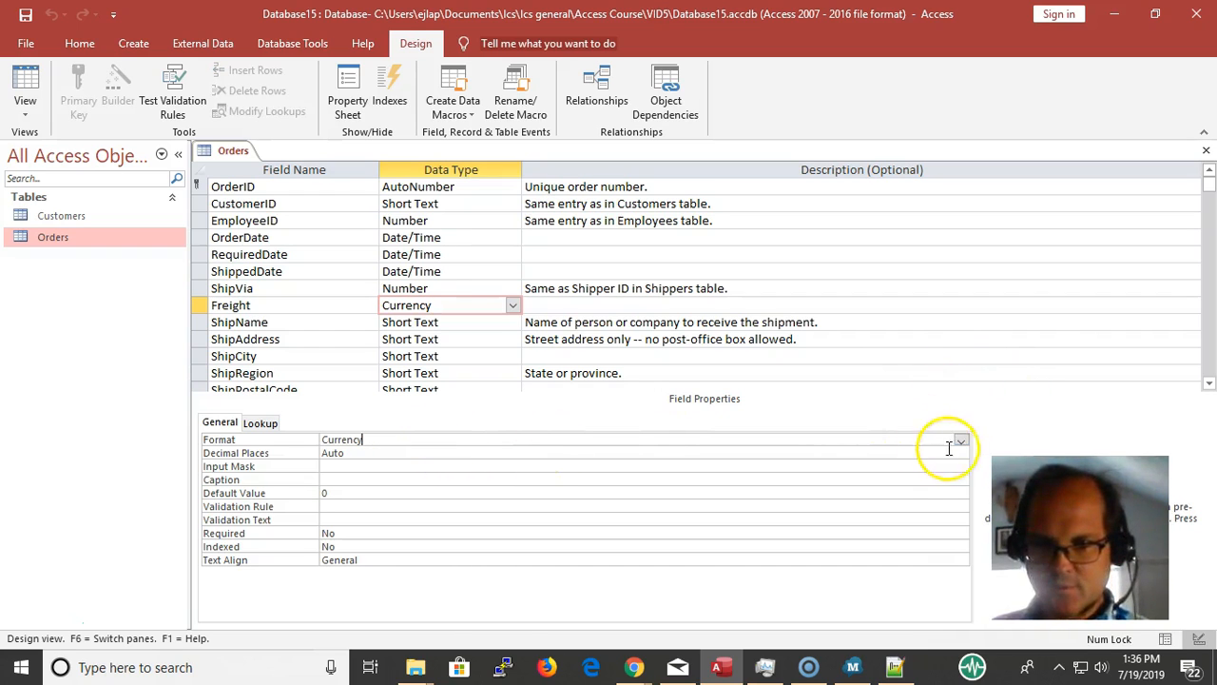
{"action": "left_click", "coordinate": [961, 440]}
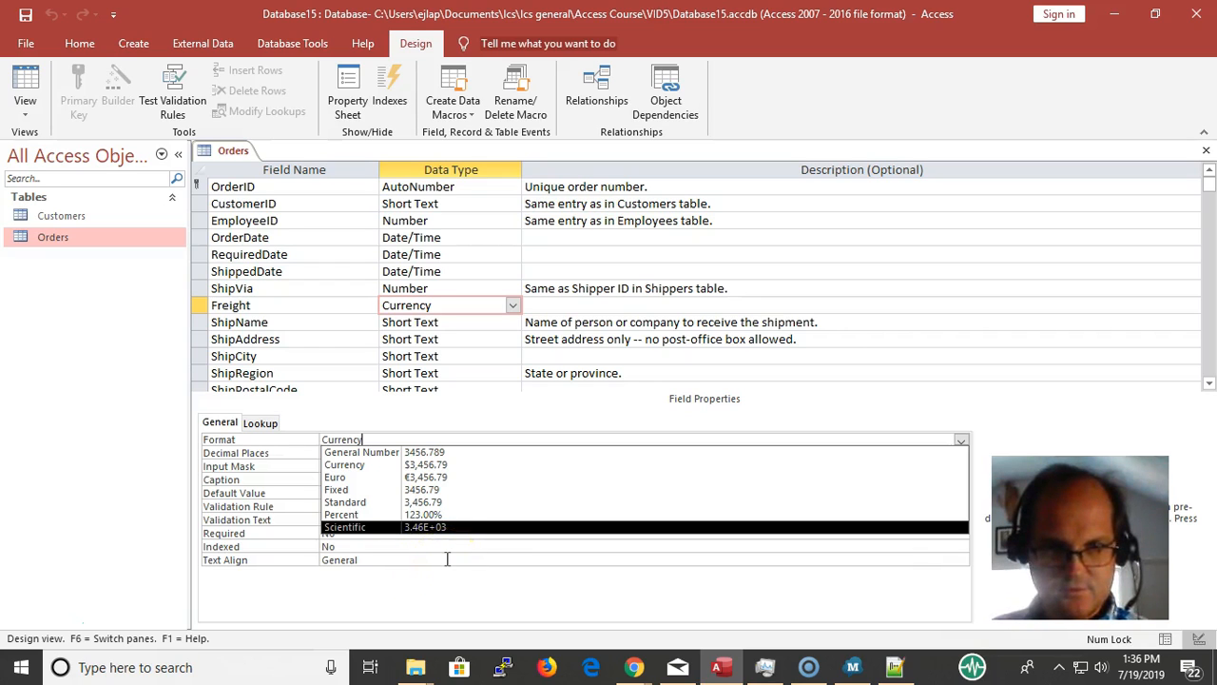
{"action": "left_click", "coordinate": [446, 558]}
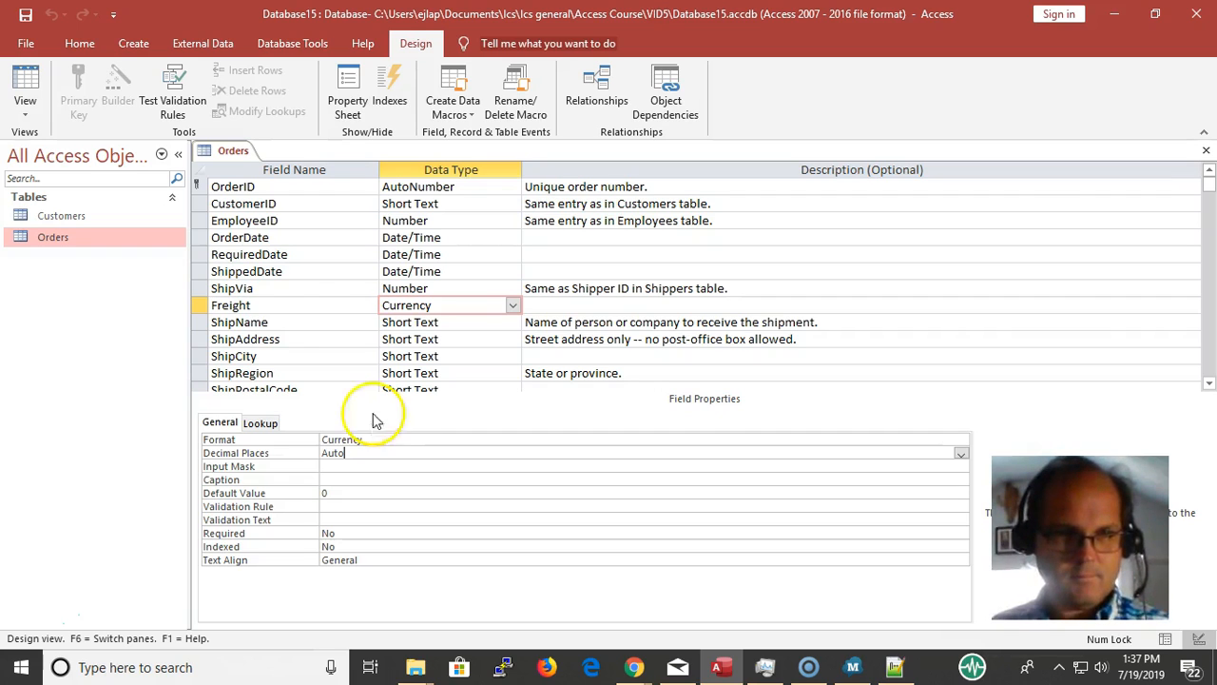
Step: Compare the data types and properties of the Orders table's date, Freight and shipping fields, from RequiredDate to ShipPostalCode and back to ShippedDate
{"action": "left_click", "coordinate": [273, 270]}
{"action": "left_click", "coordinate": [296, 254]}
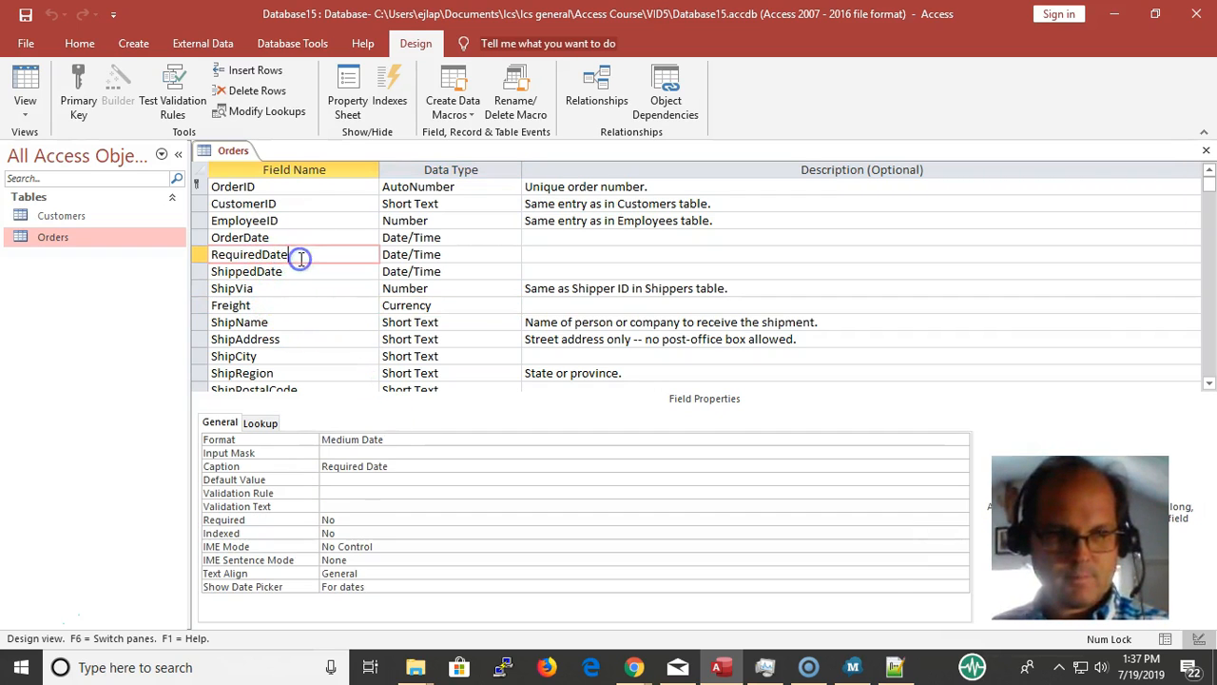
{"action": "left_click", "coordinate": [315, 340]}
{"action": "scroll", "coordinate": [329, 237], "scroll_direction": "down", "scroll_amount": 1}
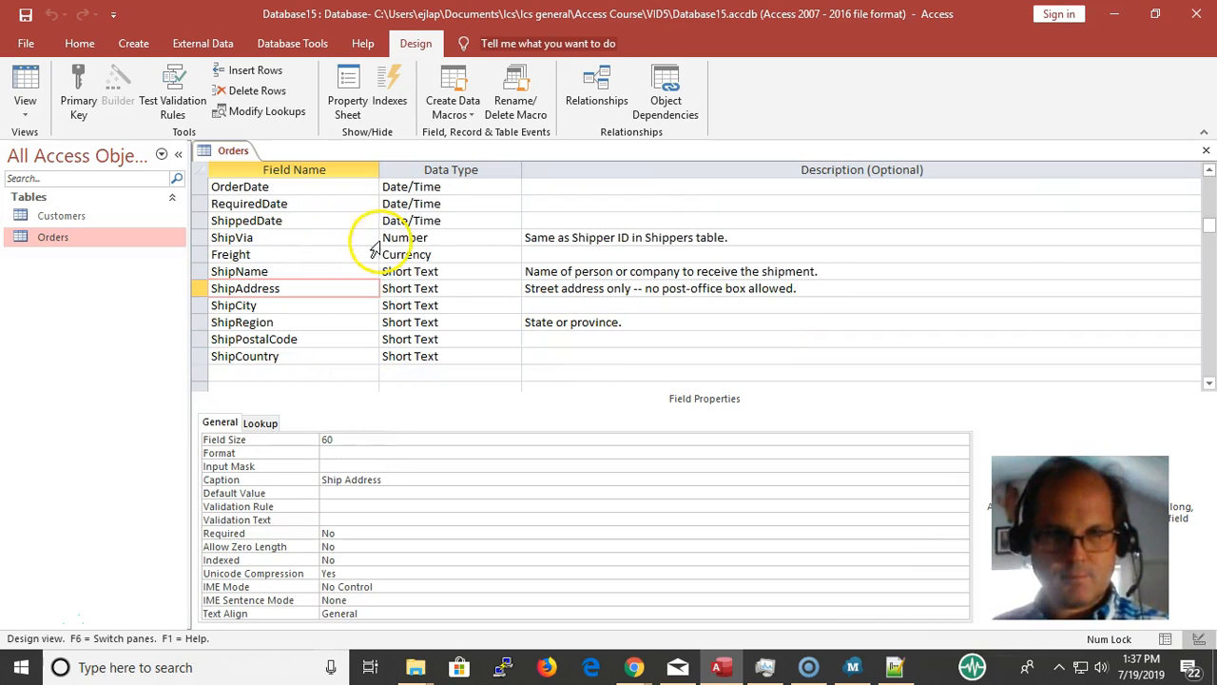
{"action": "left_click", "coordinate": [444, 254]}
{"action": "left_click", "coordinate": [449, 286]}
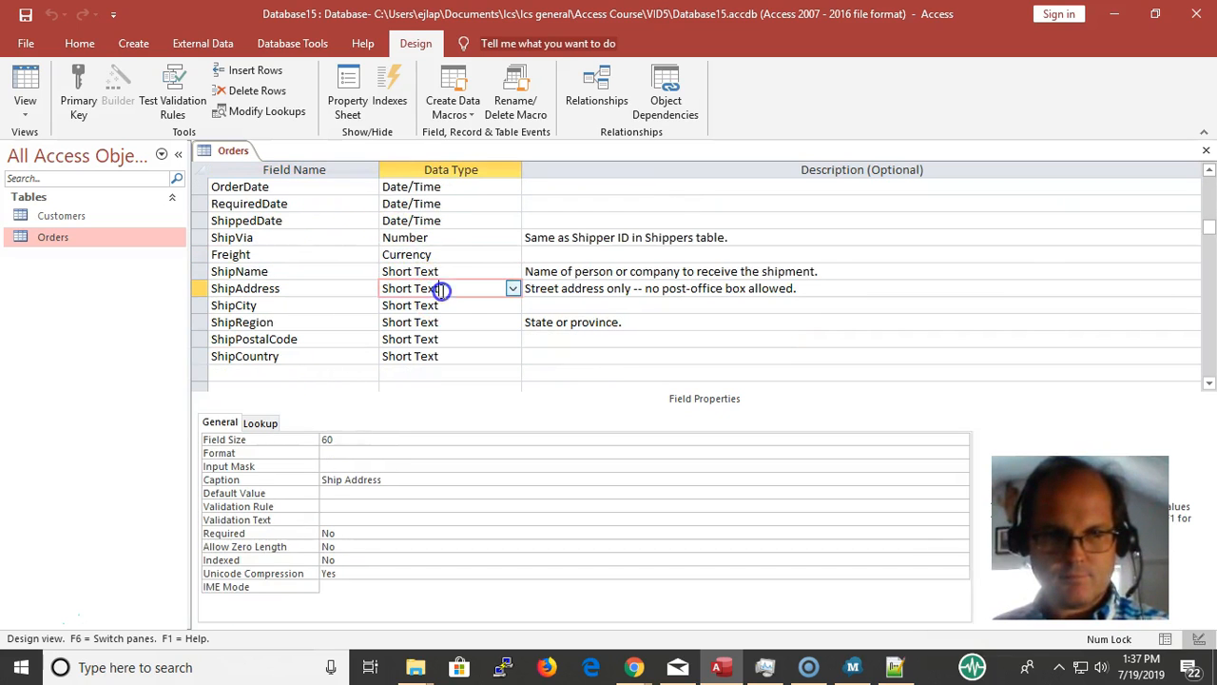
{"action": "left_click", "coordinate": [446, 340]}
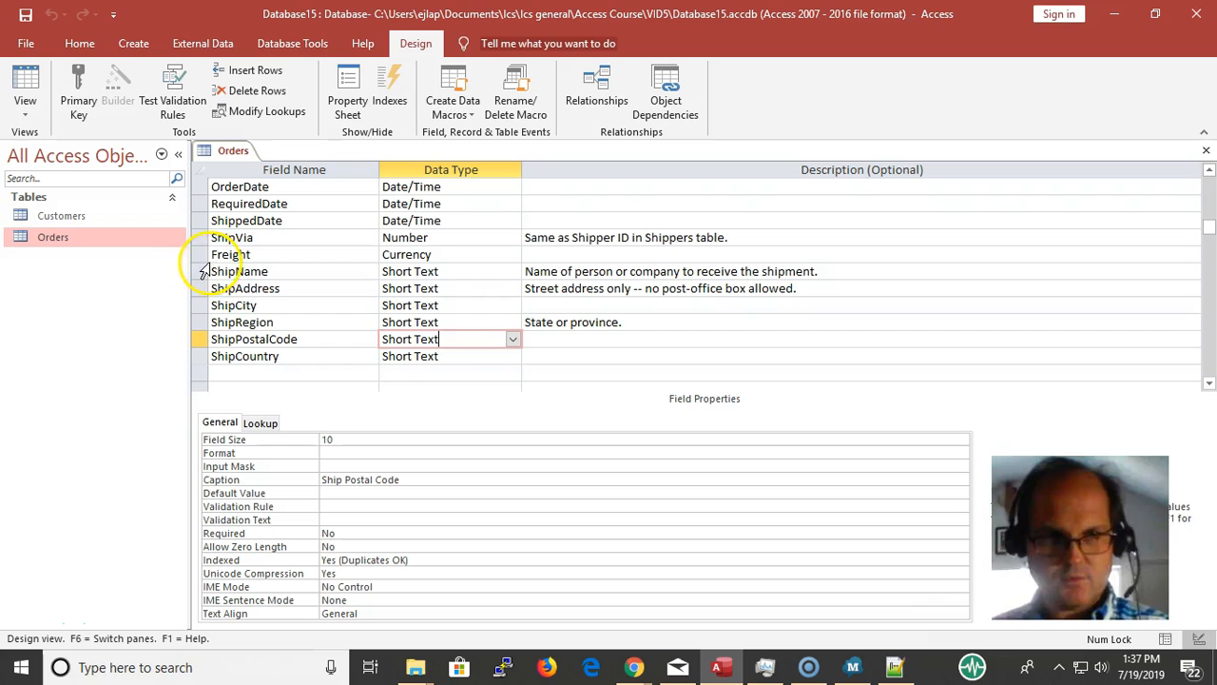
{"action": "left_click_drag", "start_coordinate": [204, 254], "coordinate": [209, 288]}
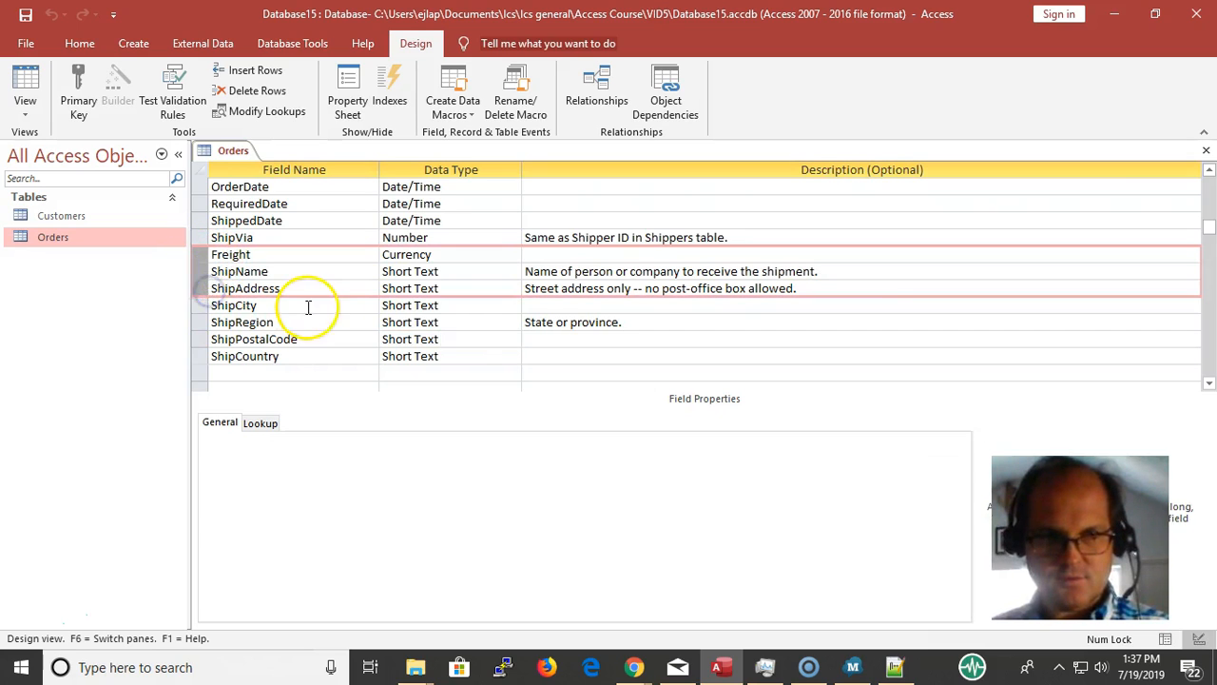
{"action": "left_click", "coordinate": [456, 321]}
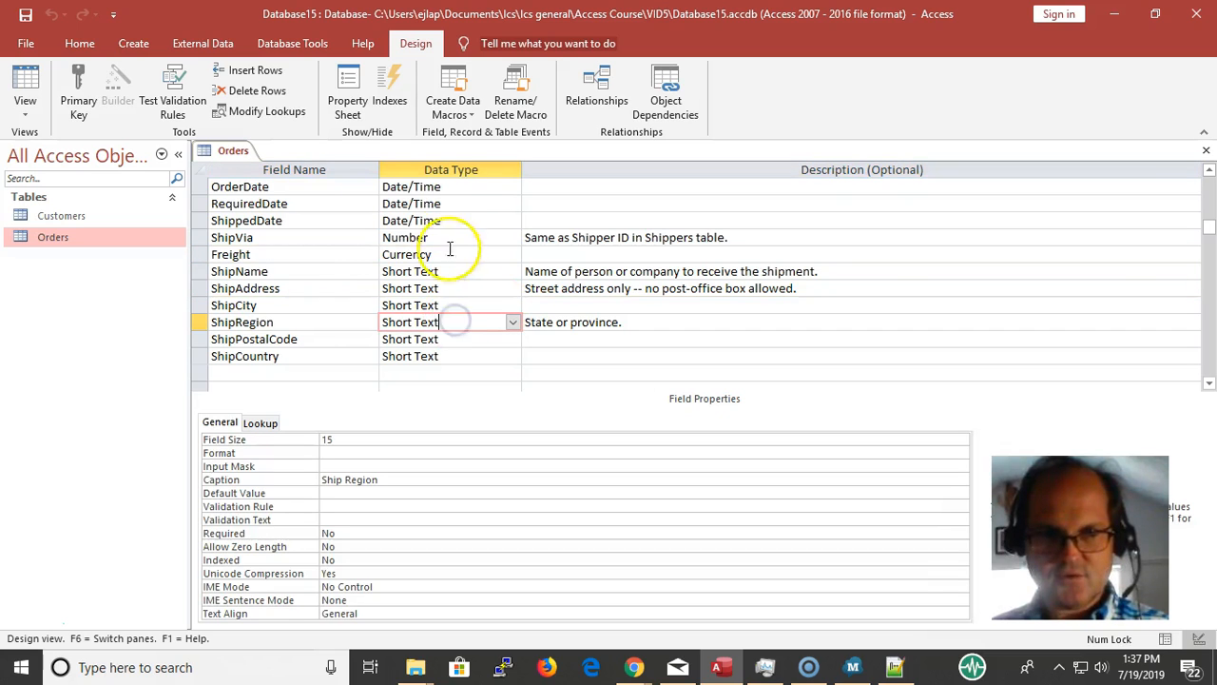
{"action": "left_click", "coordinate": [459, 216]}
{"action": "scroll", "coordinate": [459, 213], "scroll_direction": "up", "scroll_amount": 1}
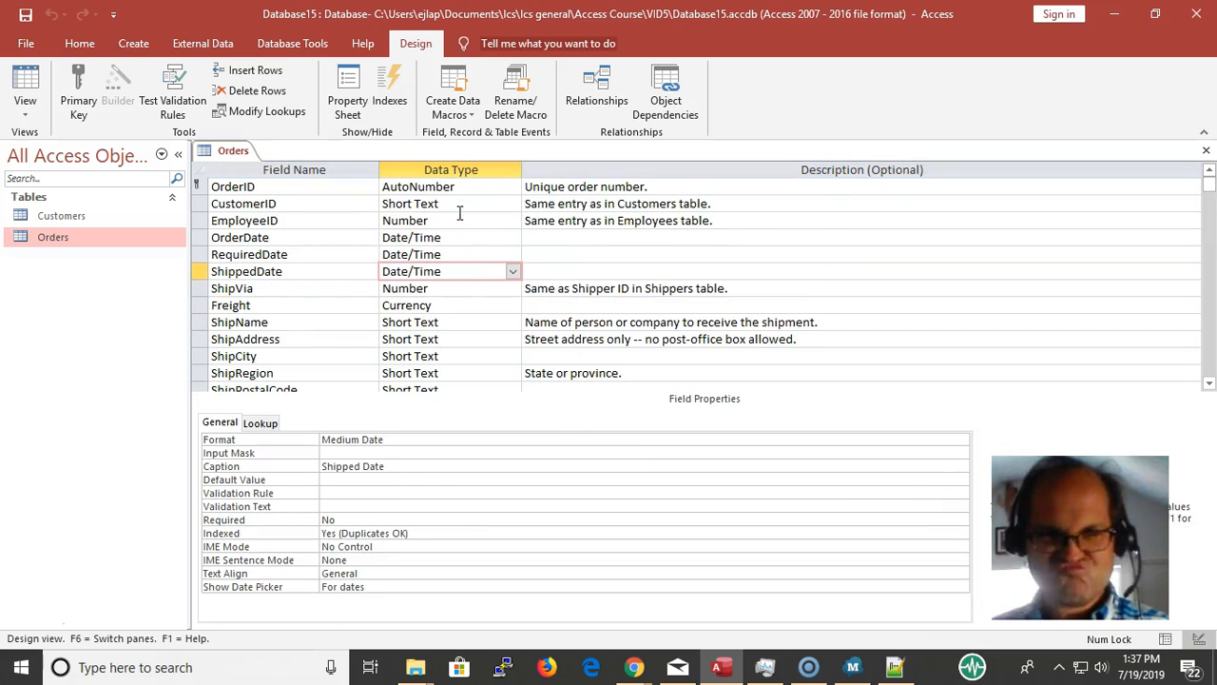